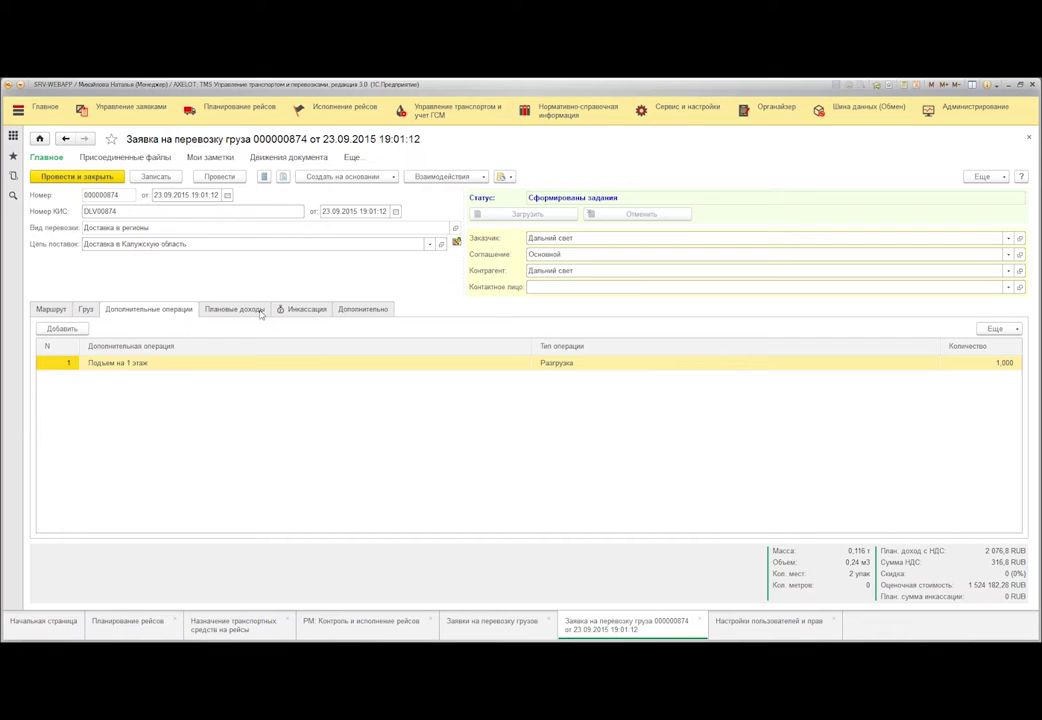
Review the cargo request's planned income, cash collection and route details, along with its multimodal transport scheme.
left_click(260, 311)
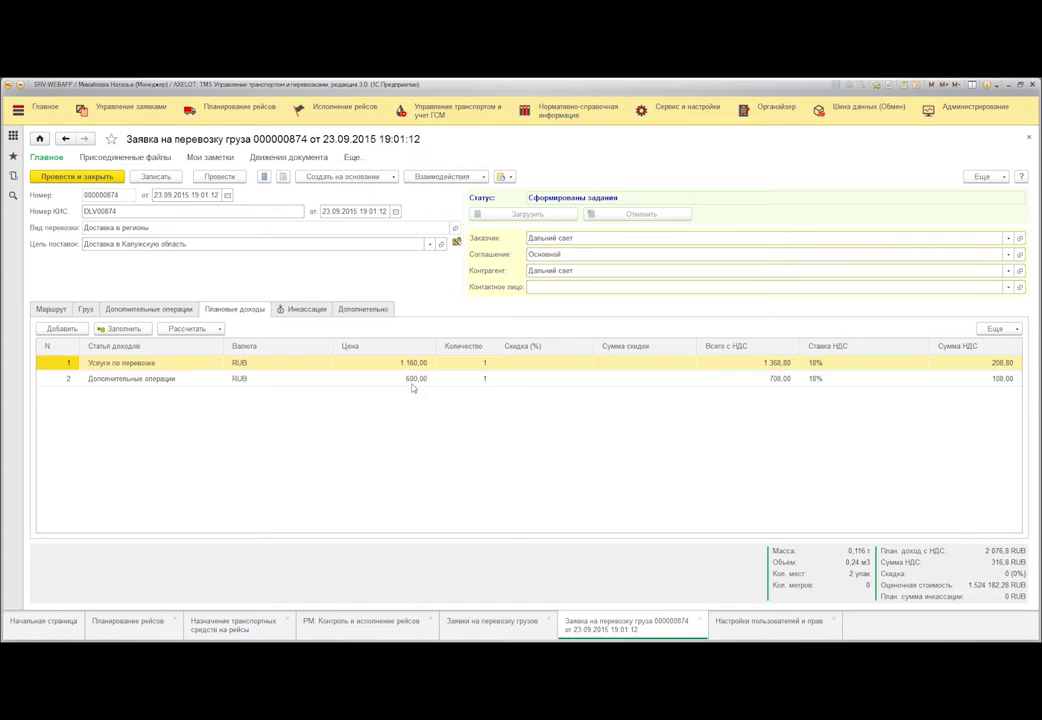
left_click(307, 311)
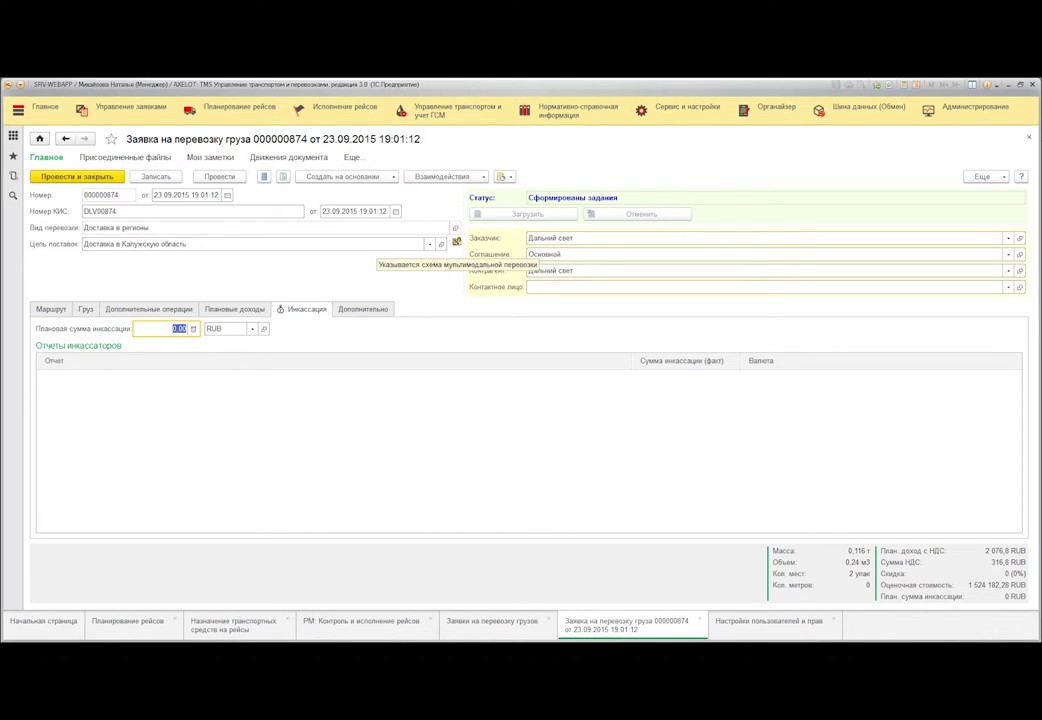
left_click(51, 309)
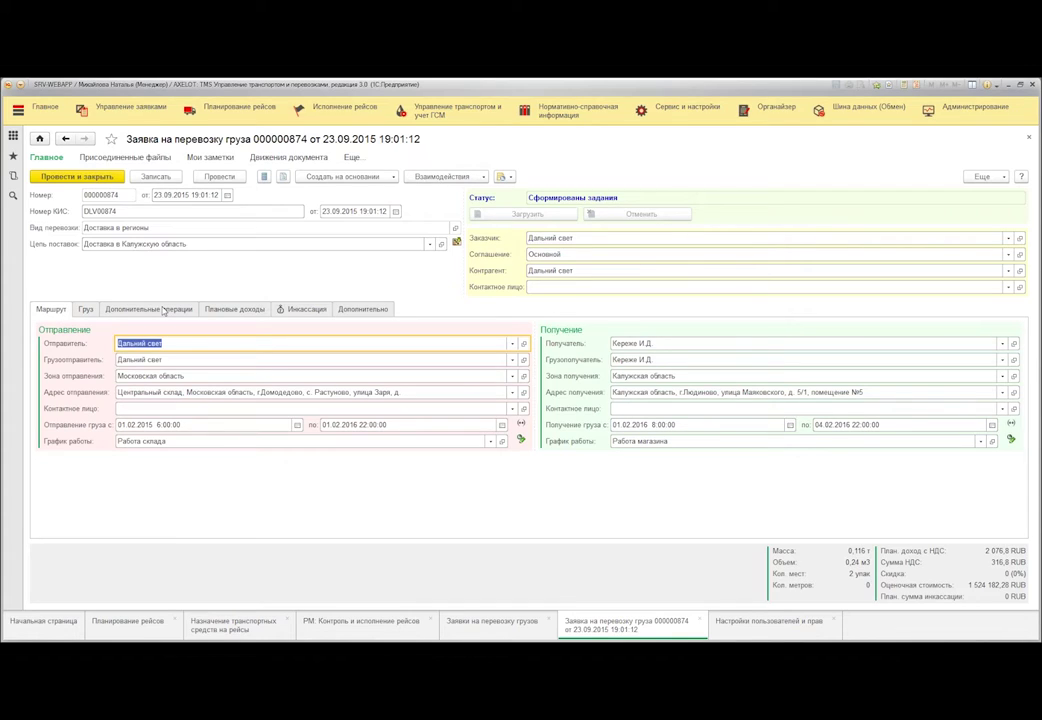
left_click(457, 242)
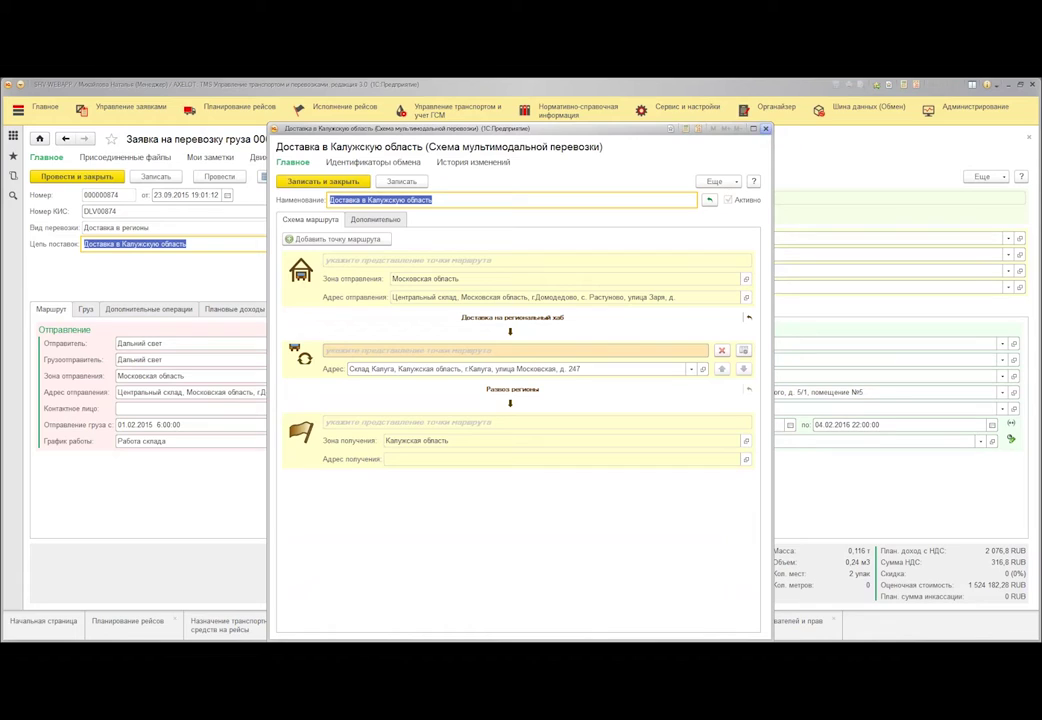
left_click(765, 128)
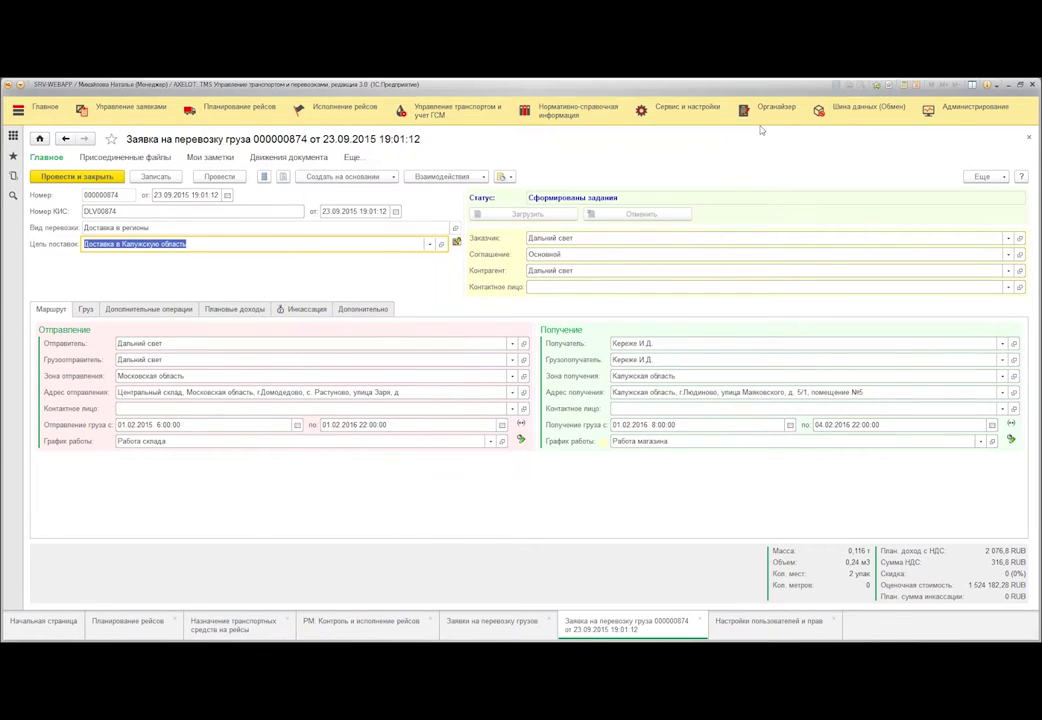
View the request's subordinate document structure and open its first cargo transport task.
left_click(283, 179)
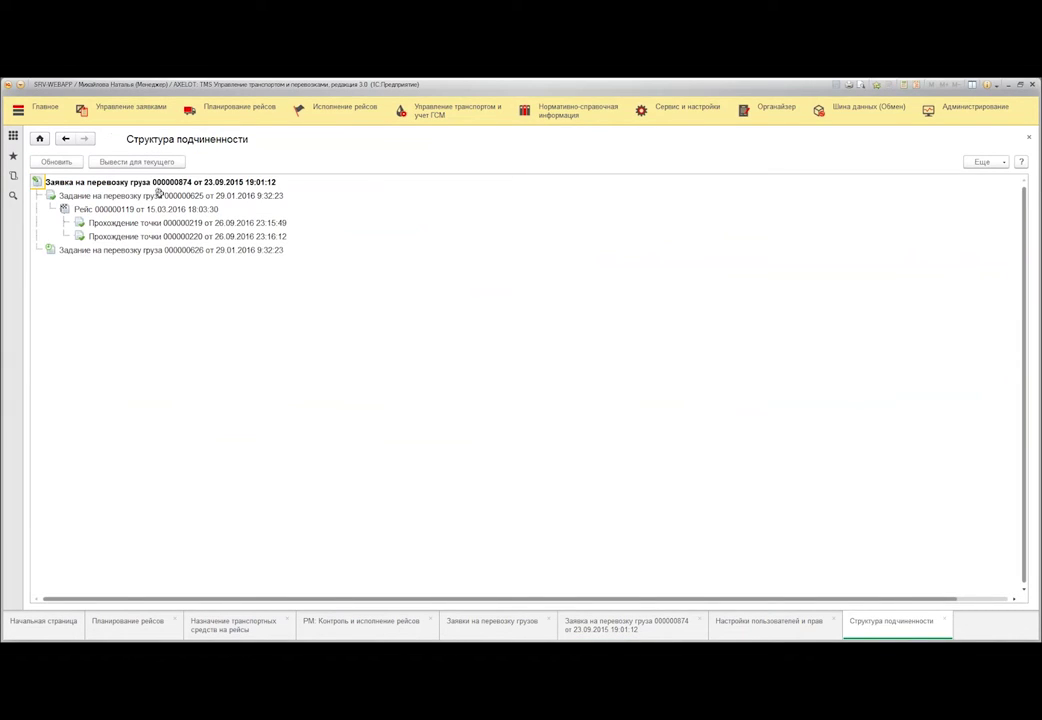
left_click(163, 197)
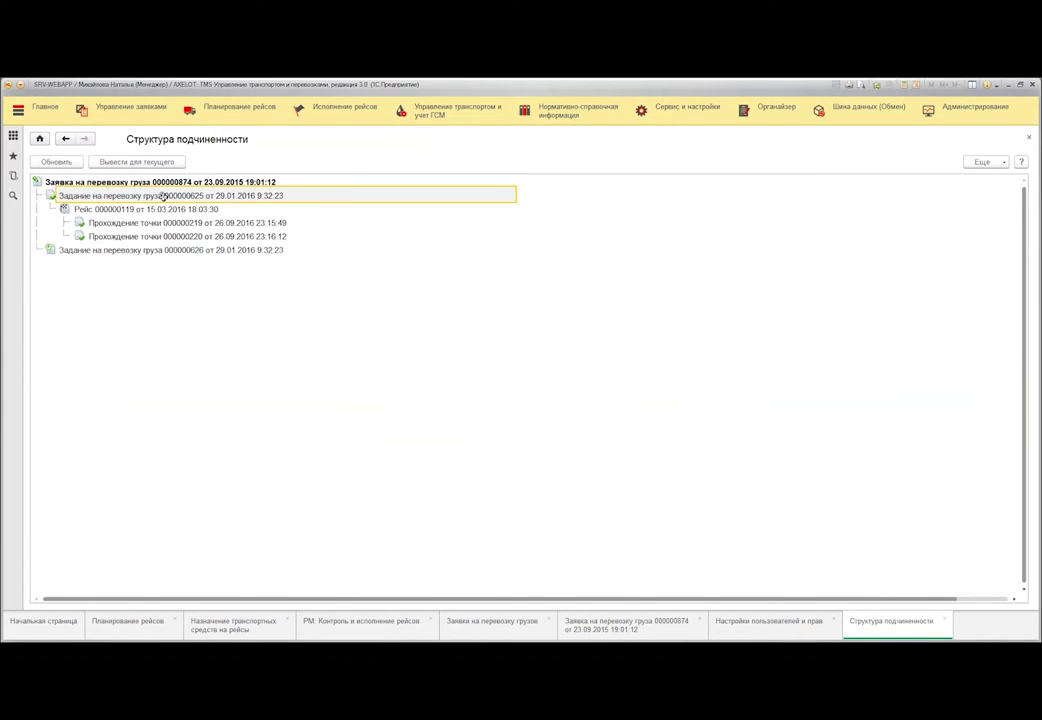
double_click(163, 197)
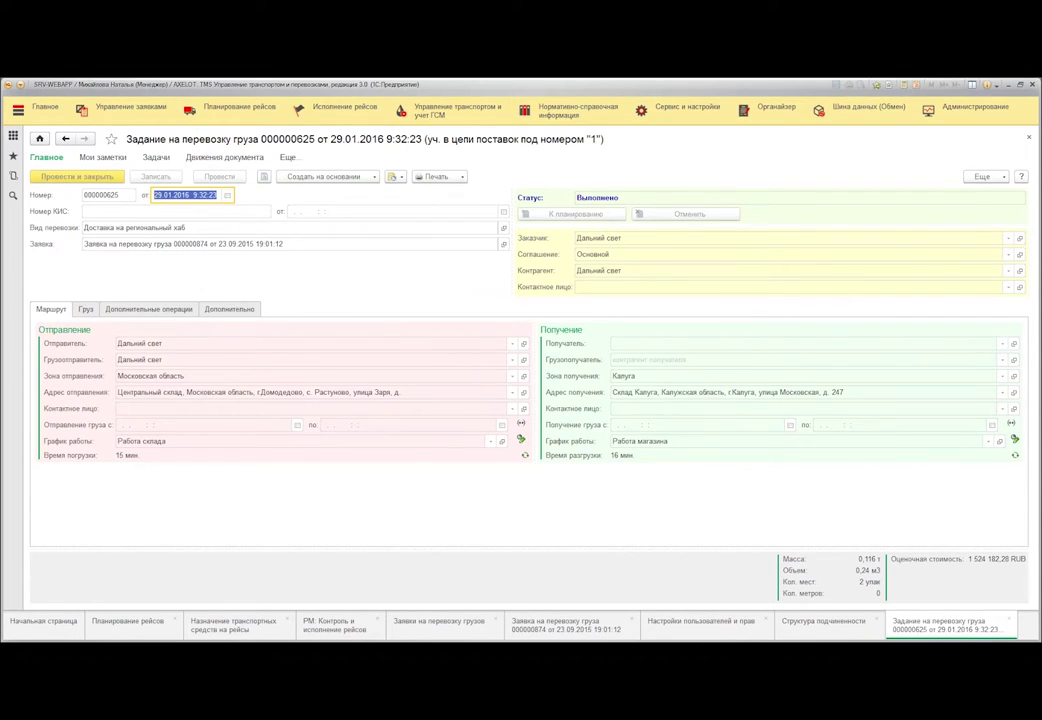
In the Планирование рейсов workspace, examine a transport task, the 1,5 т vehicle entry and individual delivery points on the map.
left_click(127, 621)
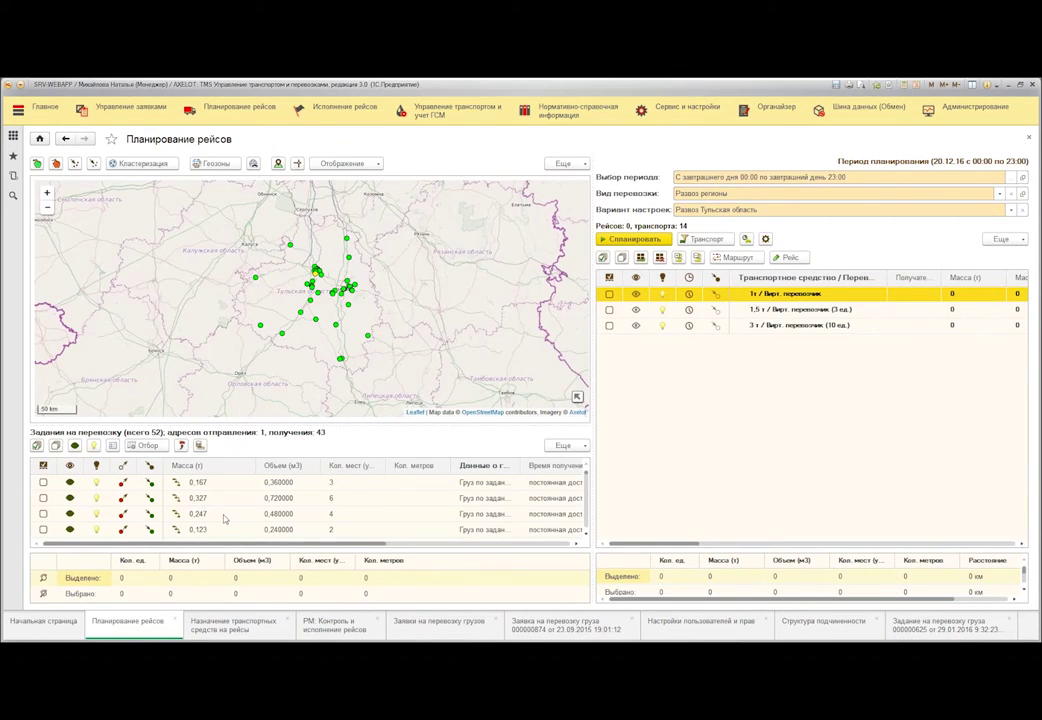
left_click(330, 514)
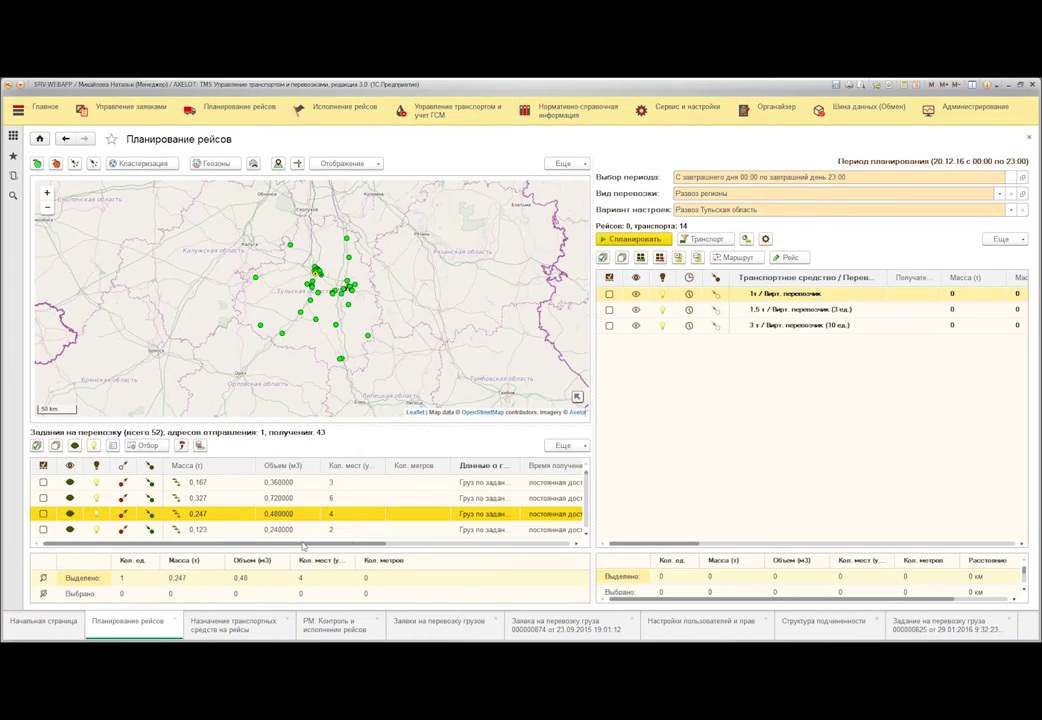
mouse_move(195, 544)
left_mouse_down()
mouse_move(320, 548)
mouse_move(200, 548)
left_mouse_up()
left_click(752, 312)
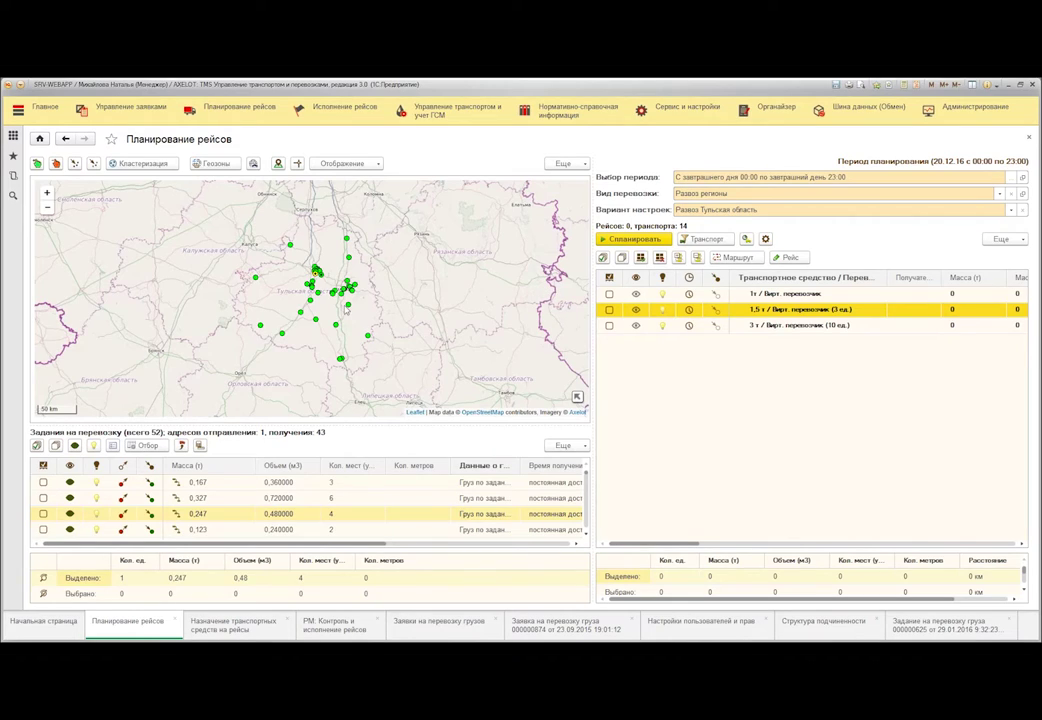
left_click(260, 330)
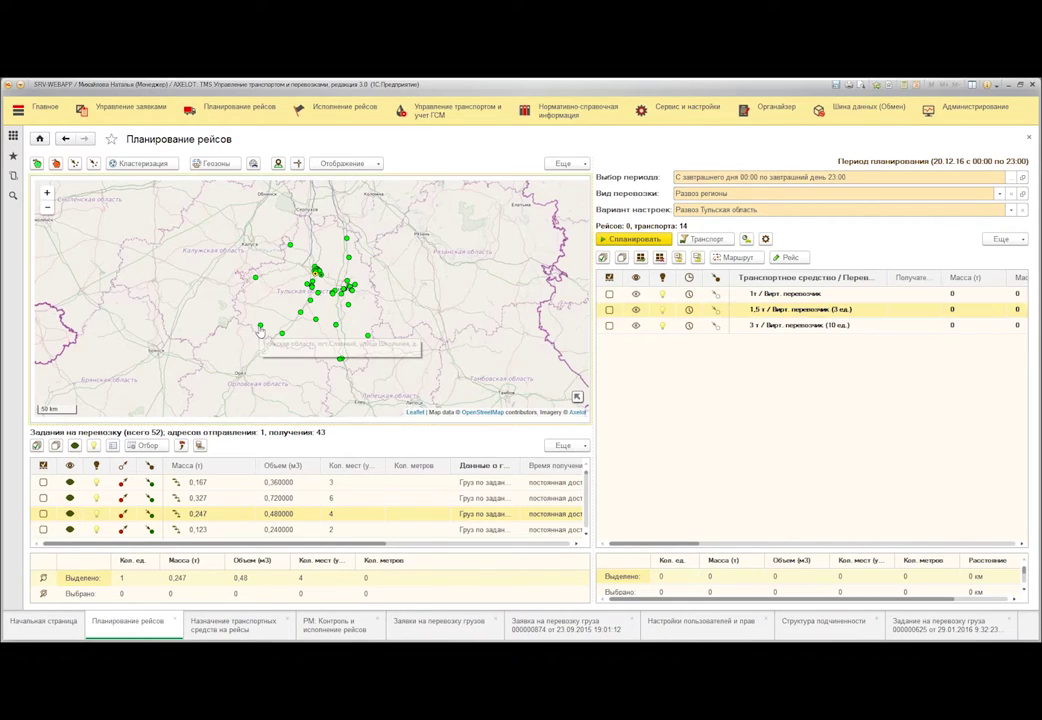
left_click(256, 279)
left_click(261, 256)
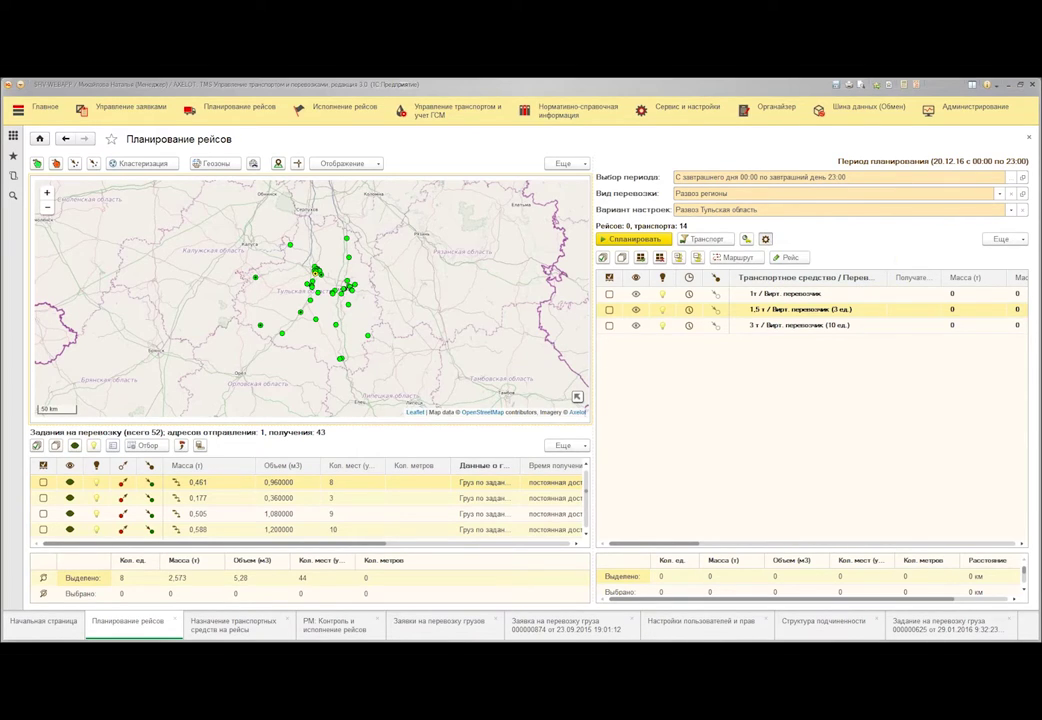
Run automatic trip planning for the Развоз регионы tasks with the Развоз Тульская область settings variant.
left_click(766, 240)
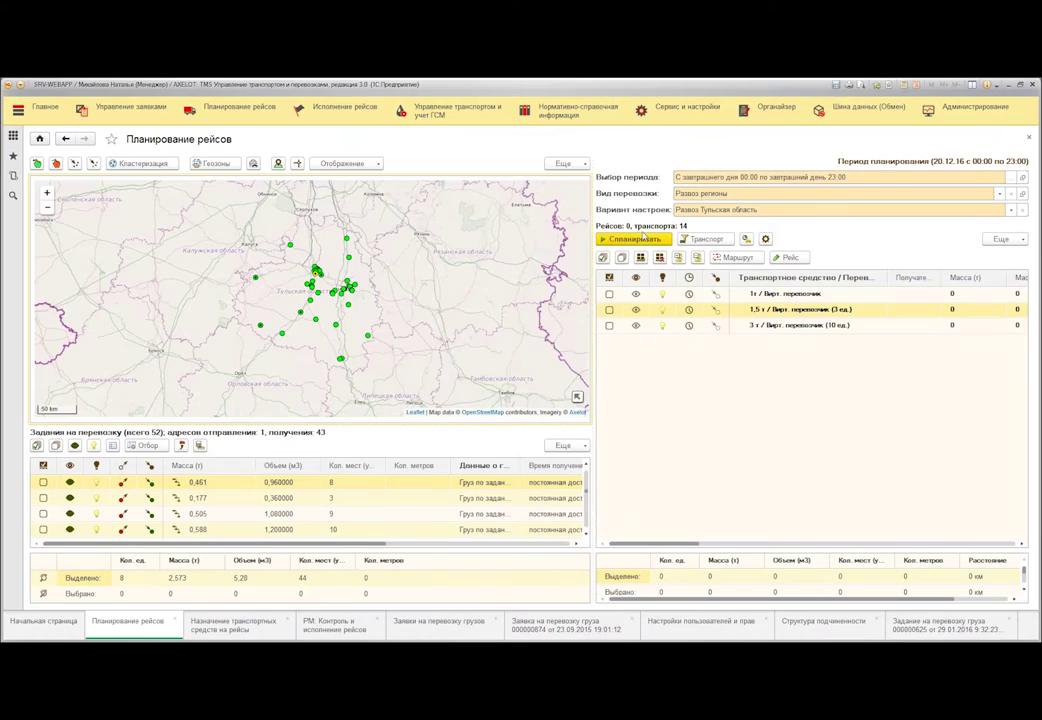
left_click(634, 239)
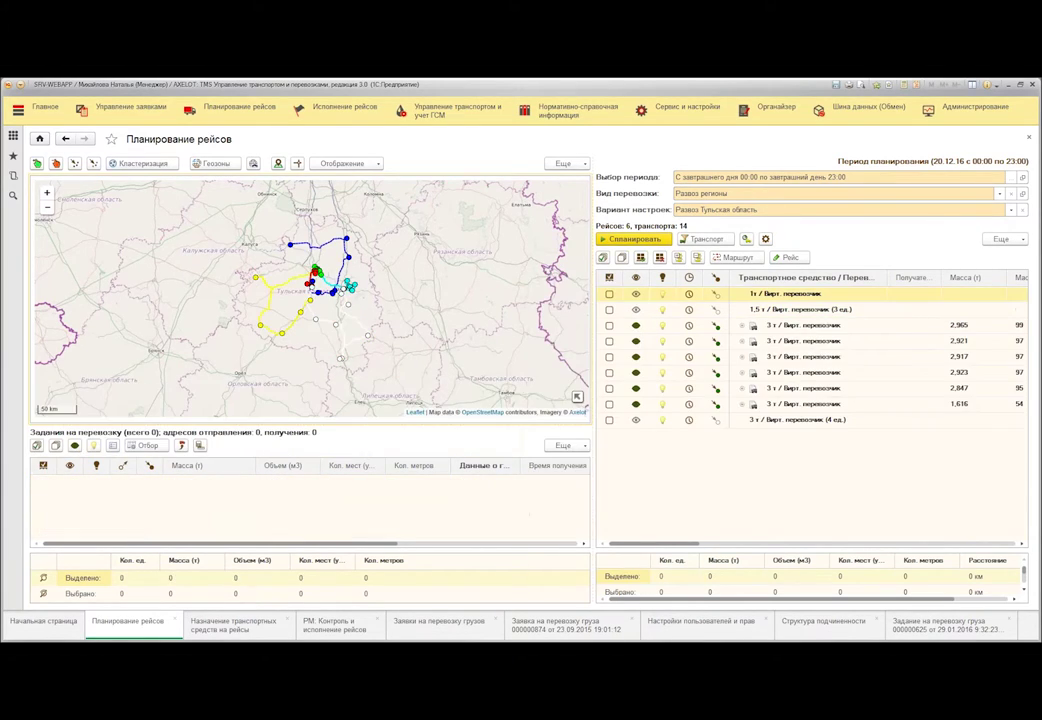
Inspect the tasks of the first planned 3 т trip and hide its route on the map.
left_click(346, 244)
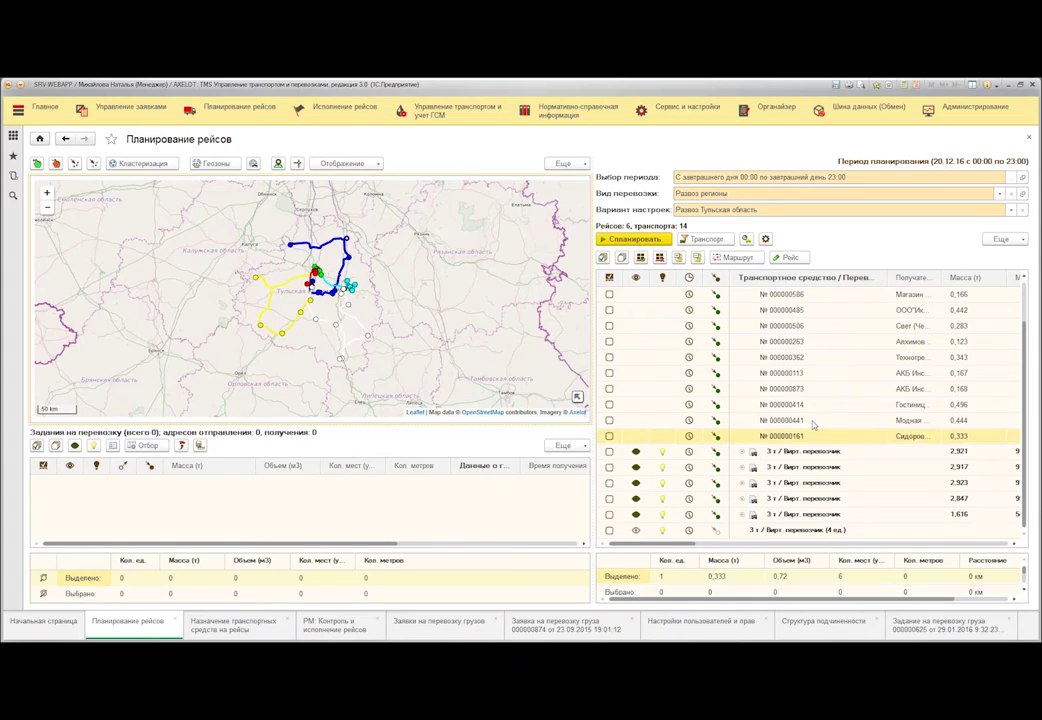
left_click(785, 388)
scroll(785, 388, "up", 1)
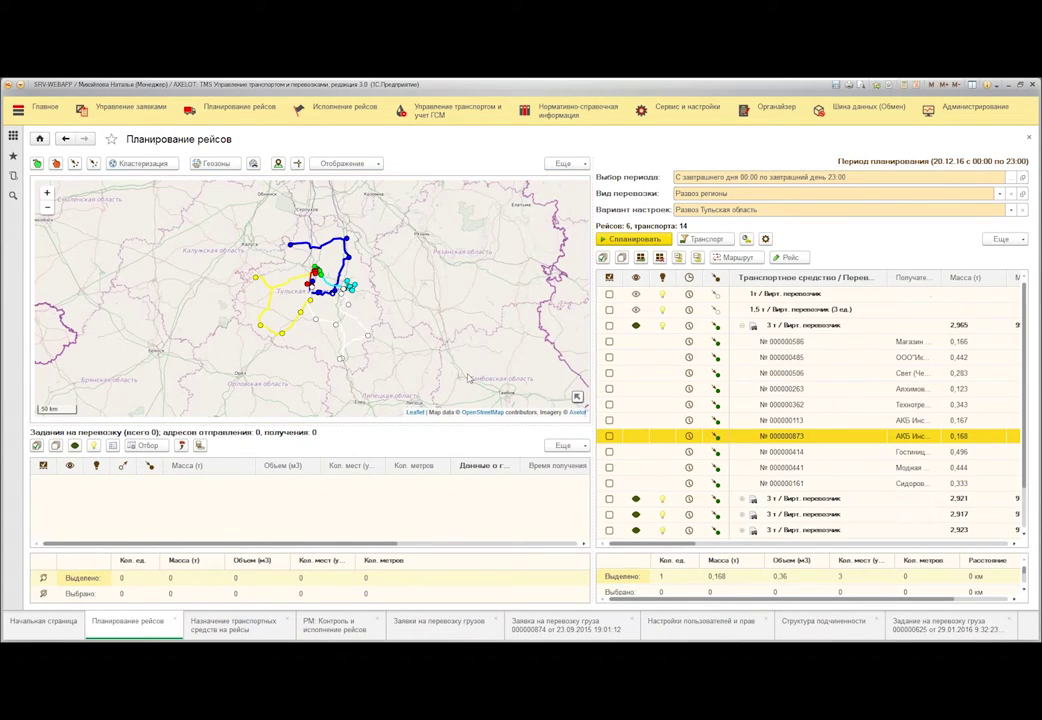
left_click(633, 326)
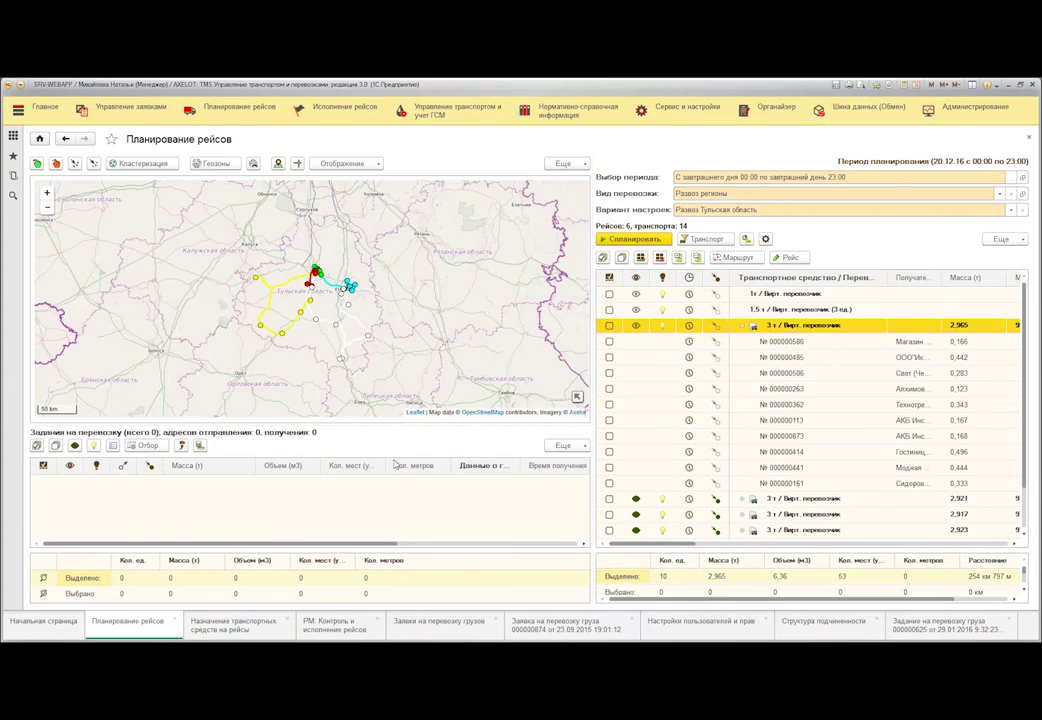
Review the vehicles available for the selected trip in the vehicle assignment workspace and its compatibility and distribution priority settings.
left_click(210, 628)
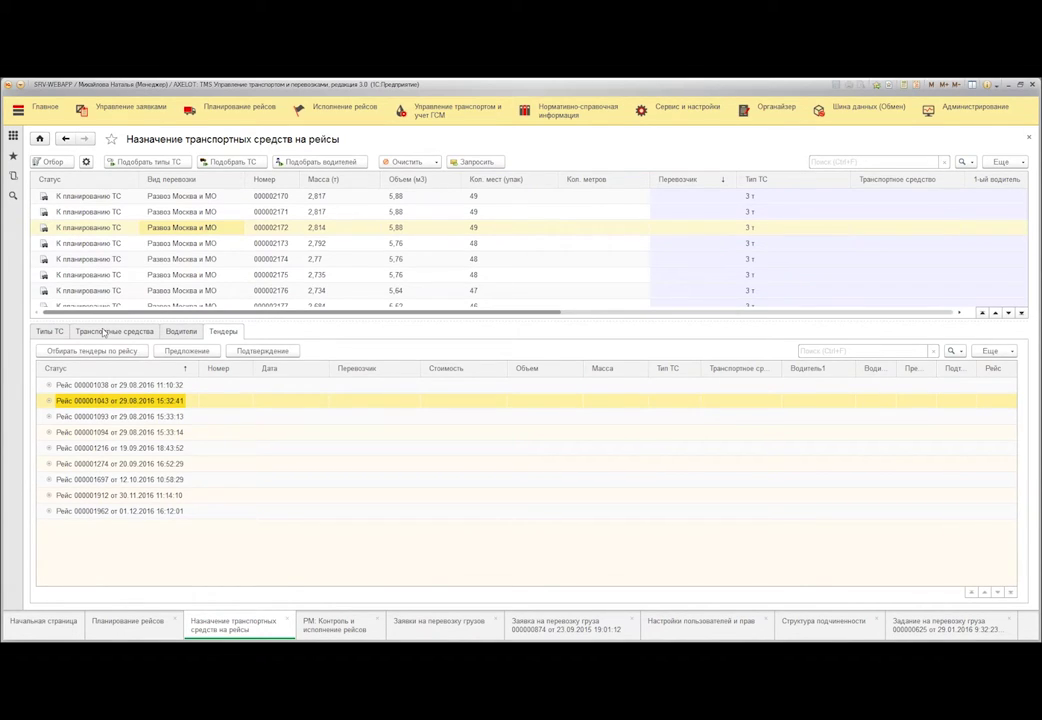
left_click(126, 331)
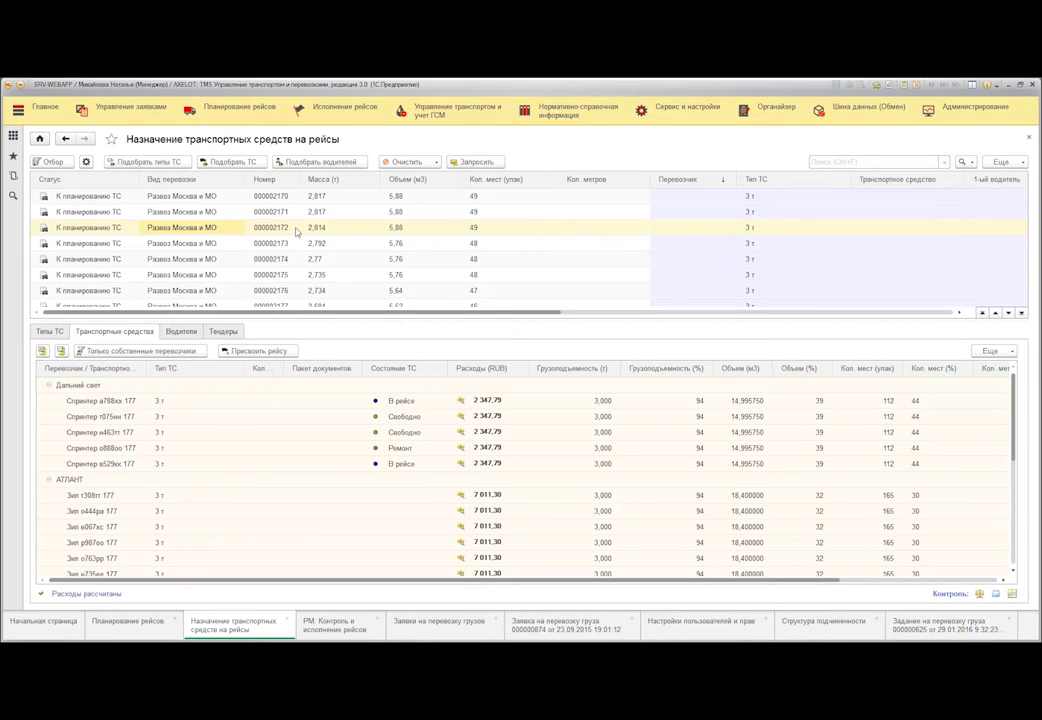
left_click(86, 161)
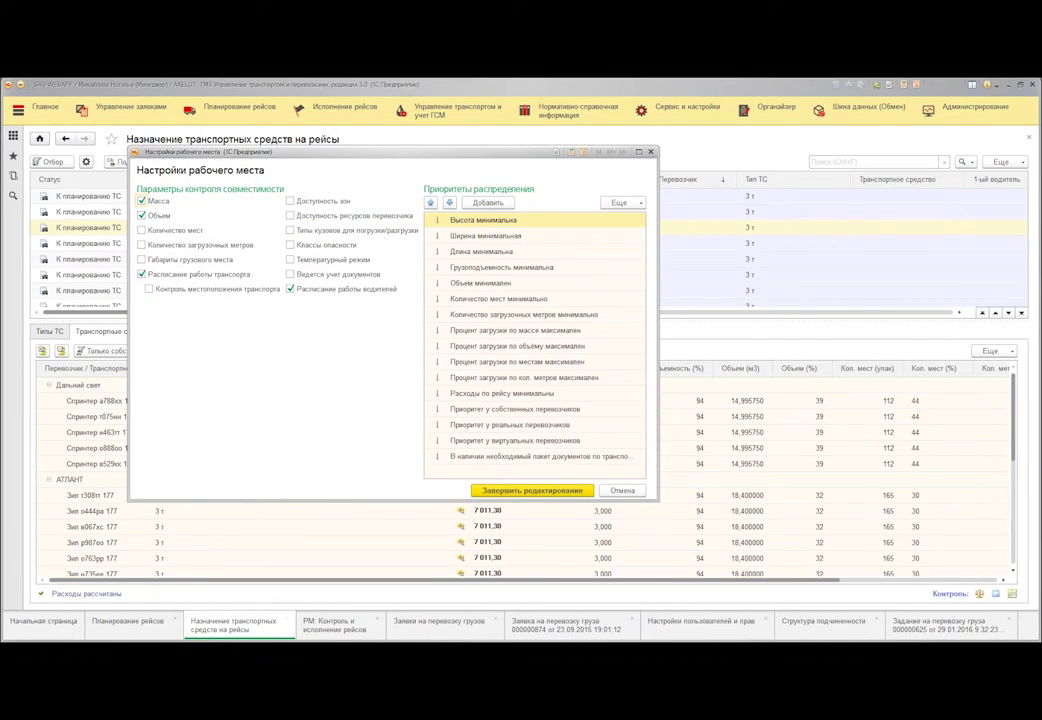
left_click(650, 152)
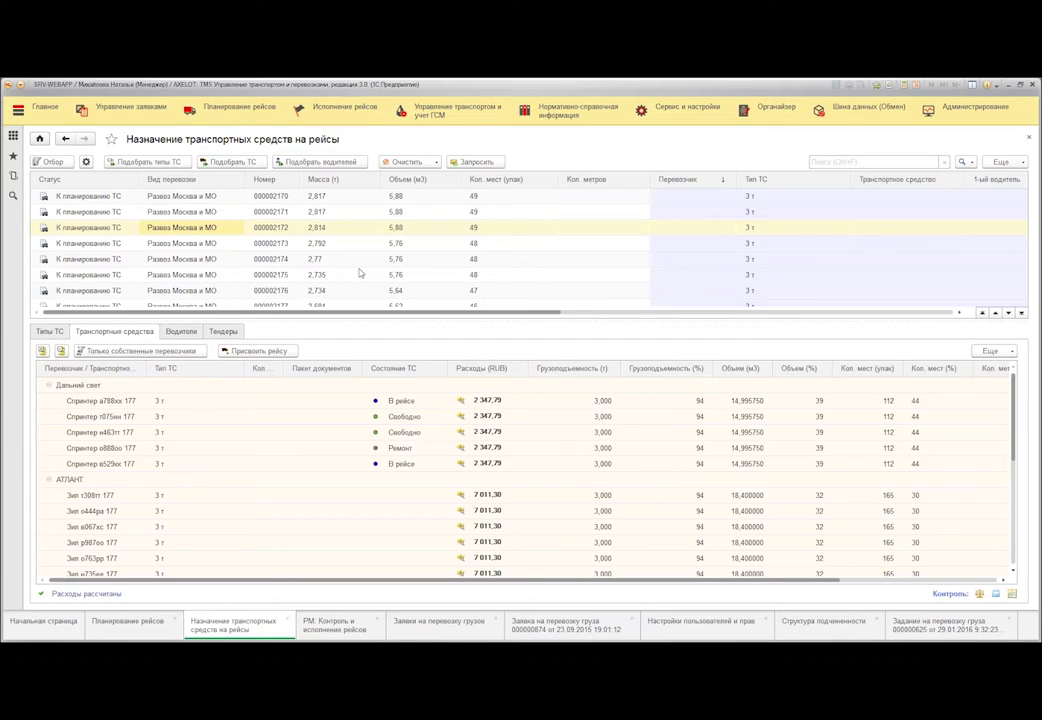
Review the carriers offered for vehicle requests, and switch to the carrier's web client in the browser to check the received offer.
left_click(476, 161)
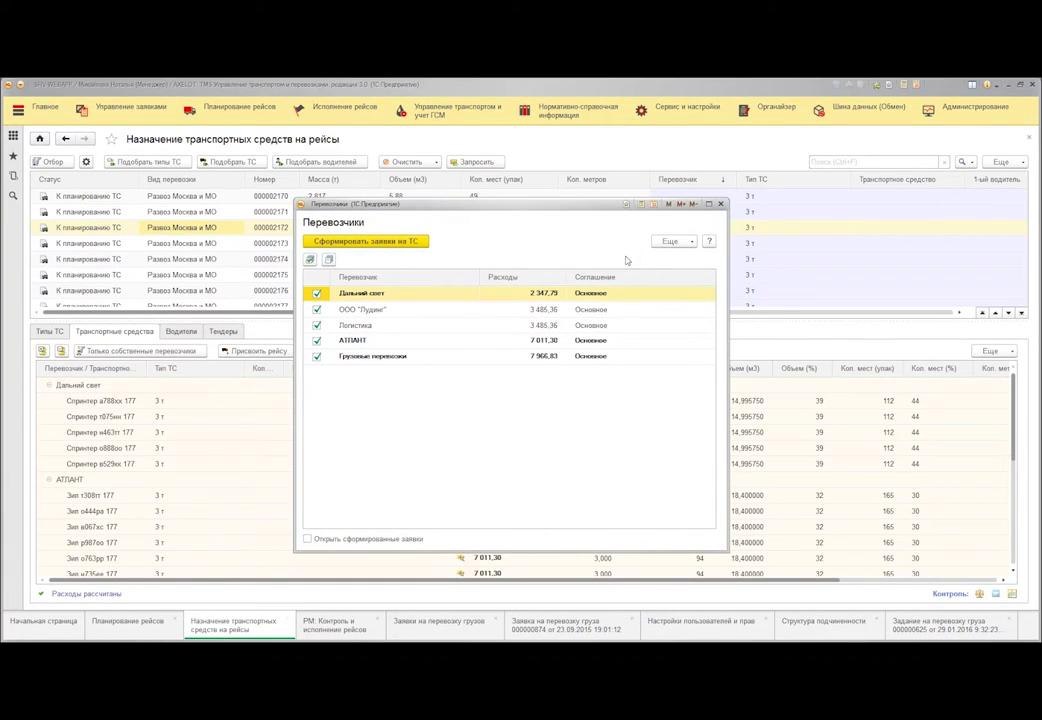
left_click(720, 204)
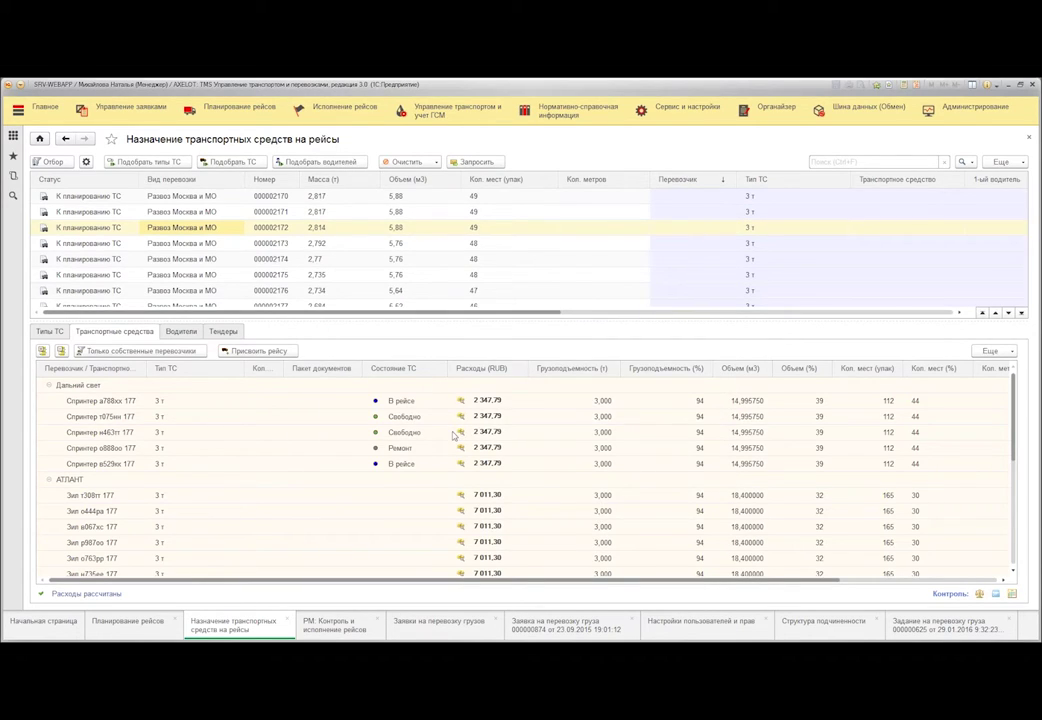
left_click_drag(110, 508, 60, 440)
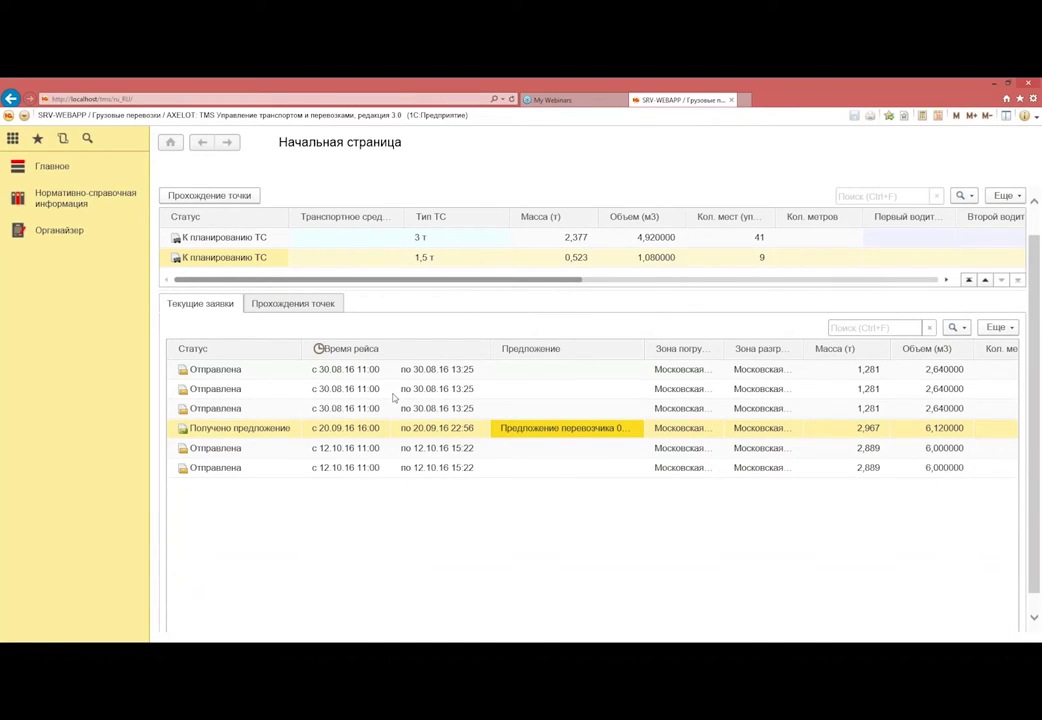
double_click(594, 430)
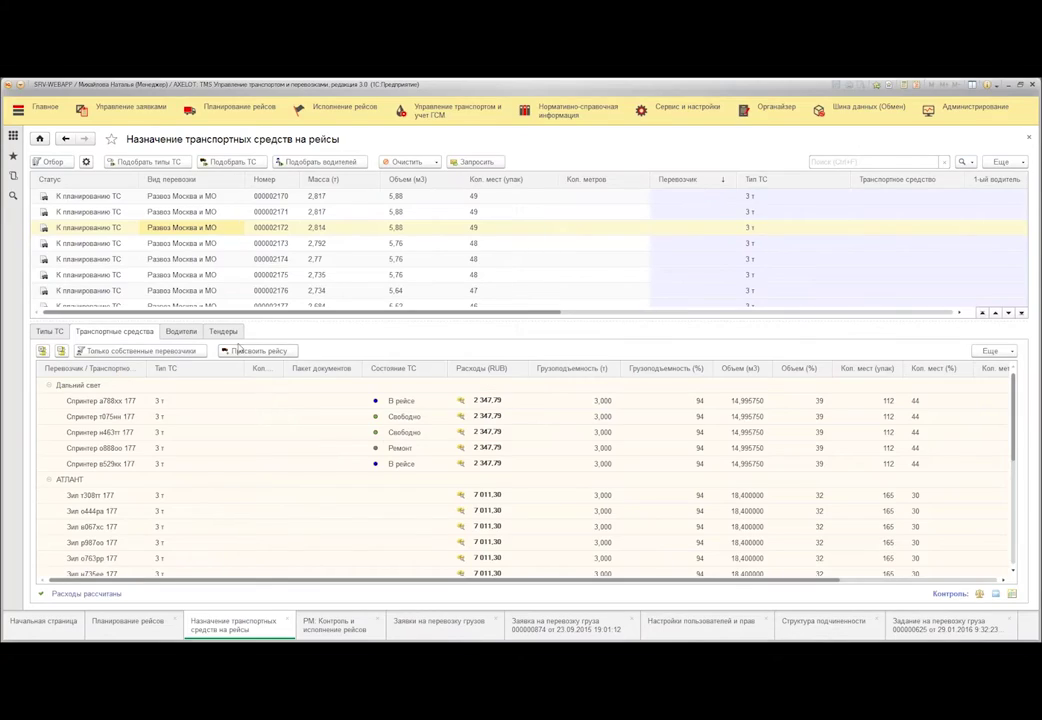
Show the tenders in the vehicle assignment workspace and expand the carrier requests of the second listed trip.
left_click(231, 331)
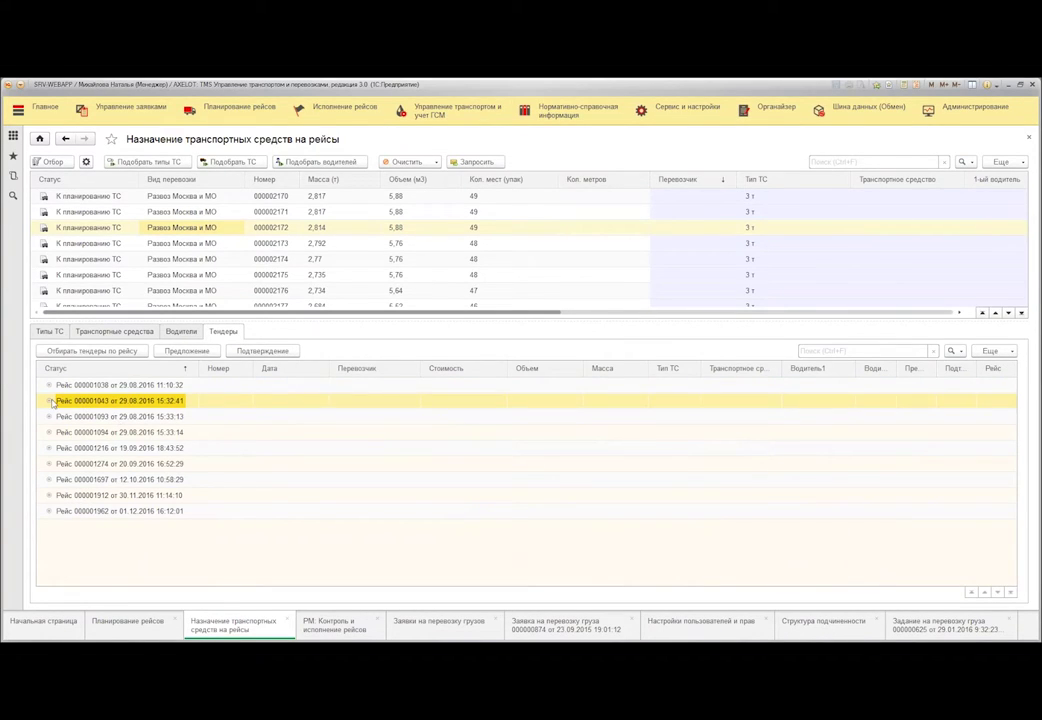
double_click(179, 401)
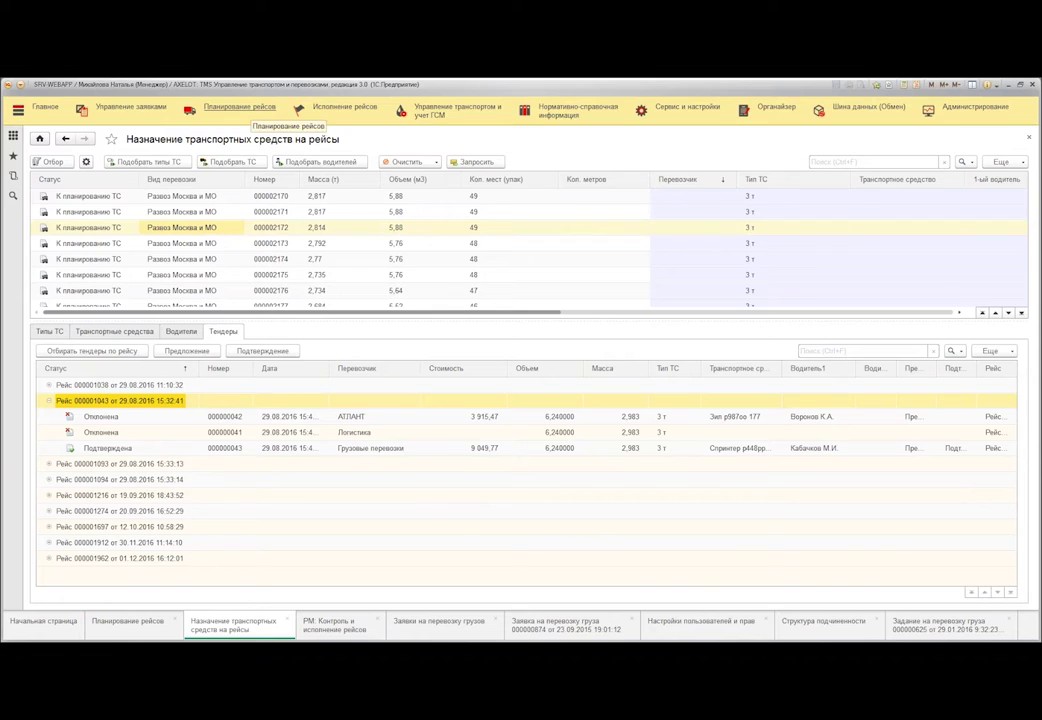
Open the Рейсы list and display the print forms available for trips.
left_click(240, 107)
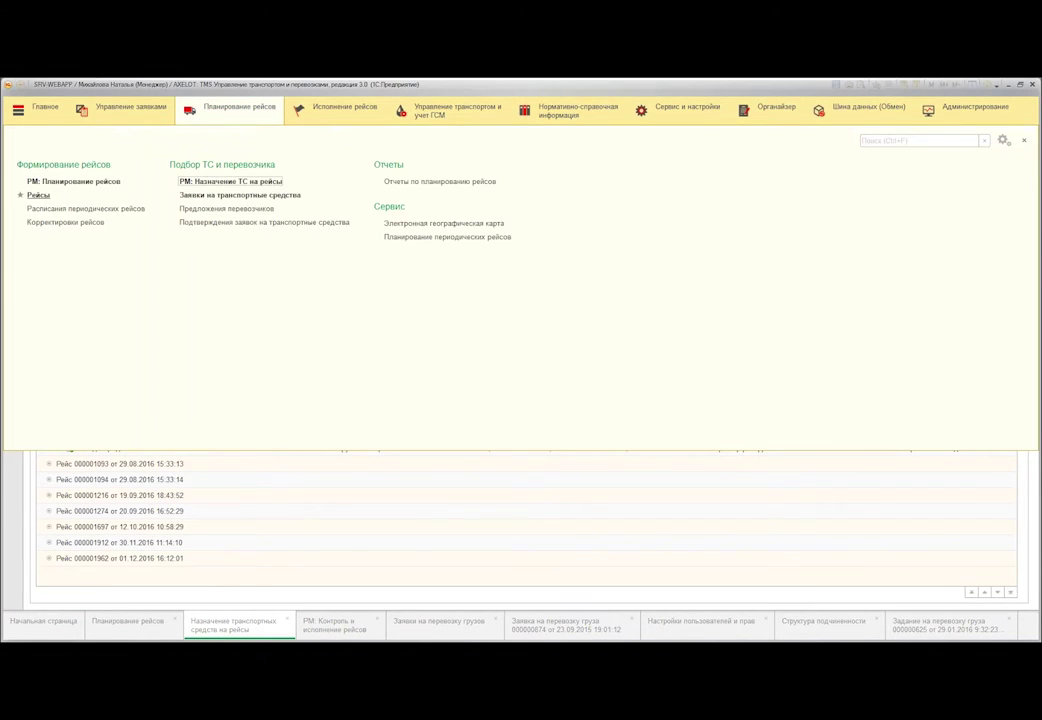
left_click(38, 195)
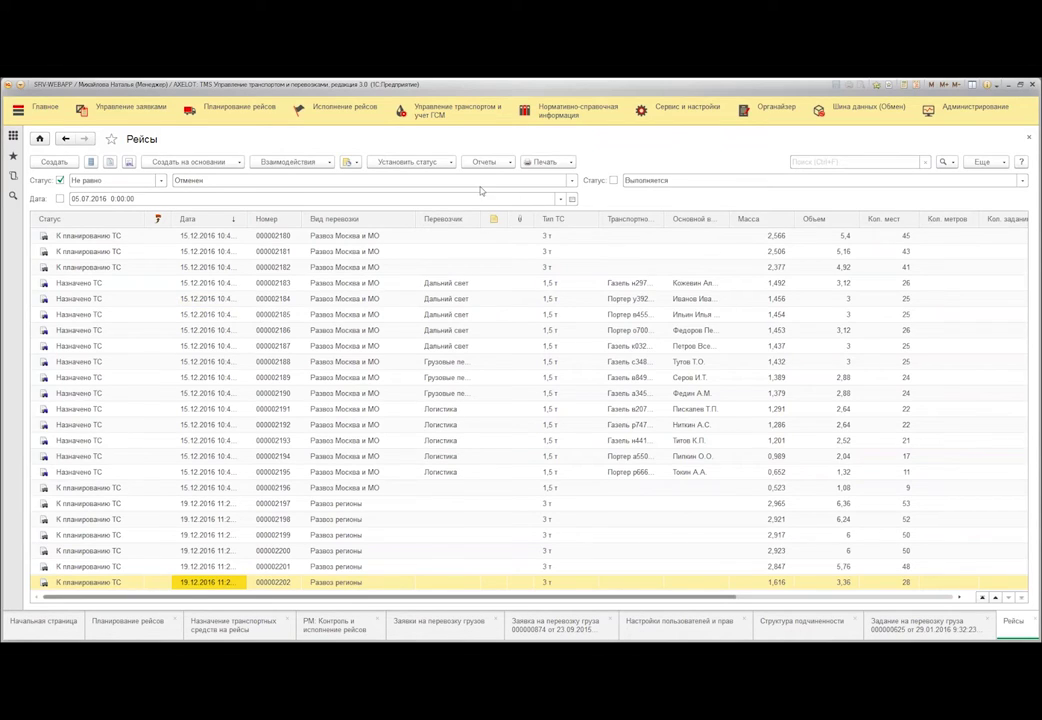
left_click(548, 161)
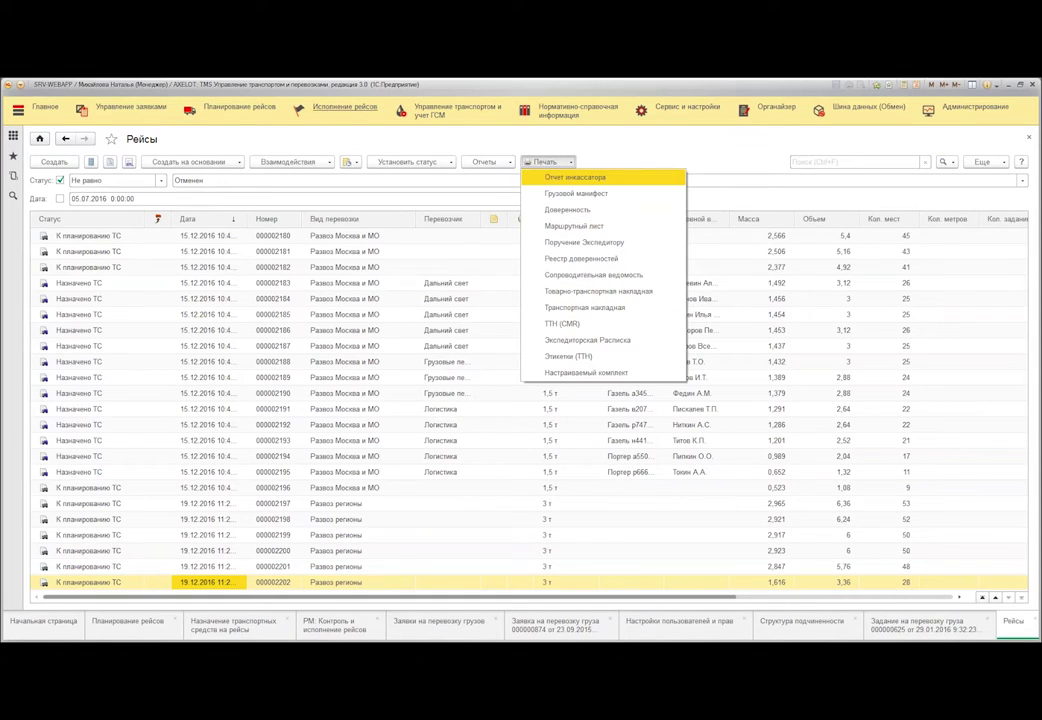
Examine the selected trip's route map and time schedule in the РМ: Контроль и исполнение рейсов workspace.
left_click(329, 628)
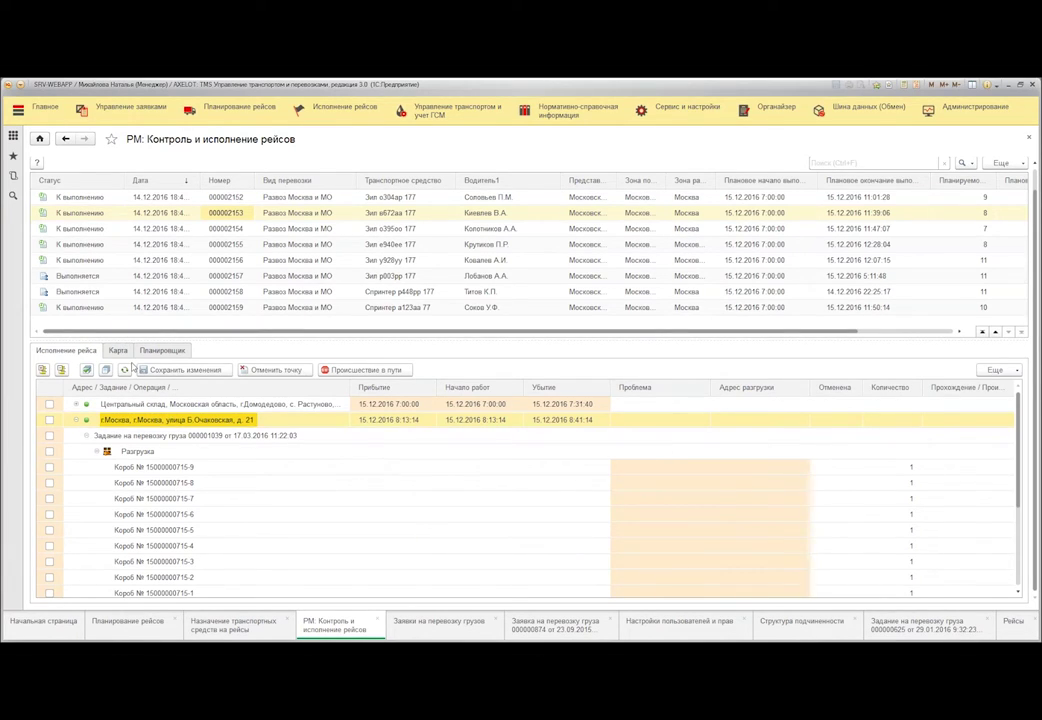
left_click(118, 350)
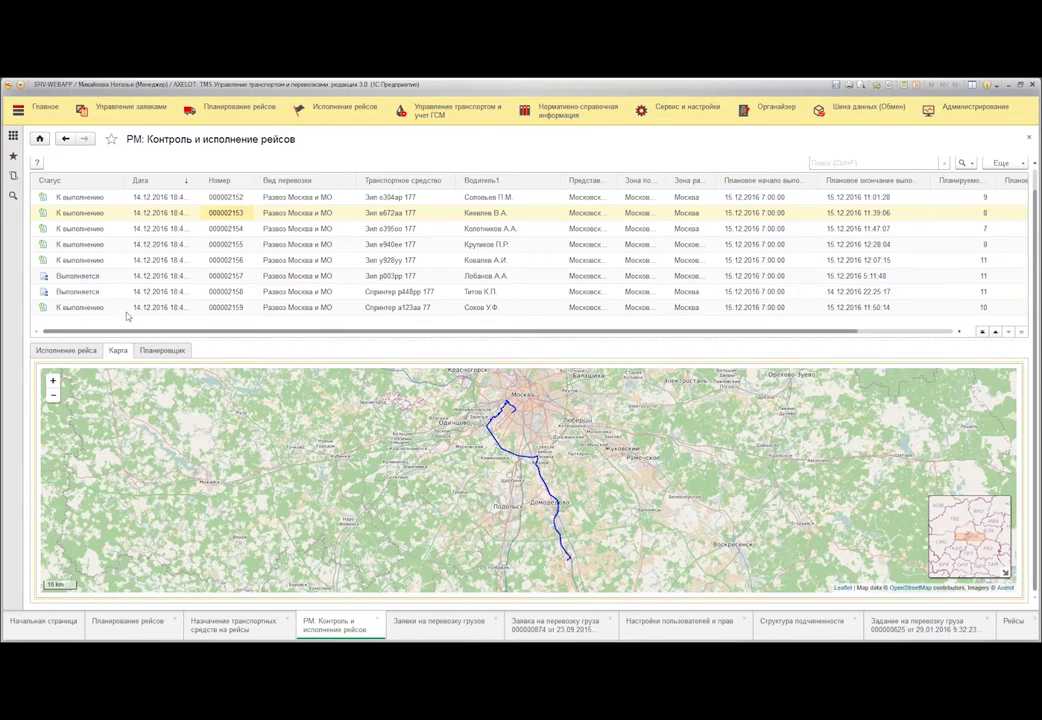
left_click(150, 350)
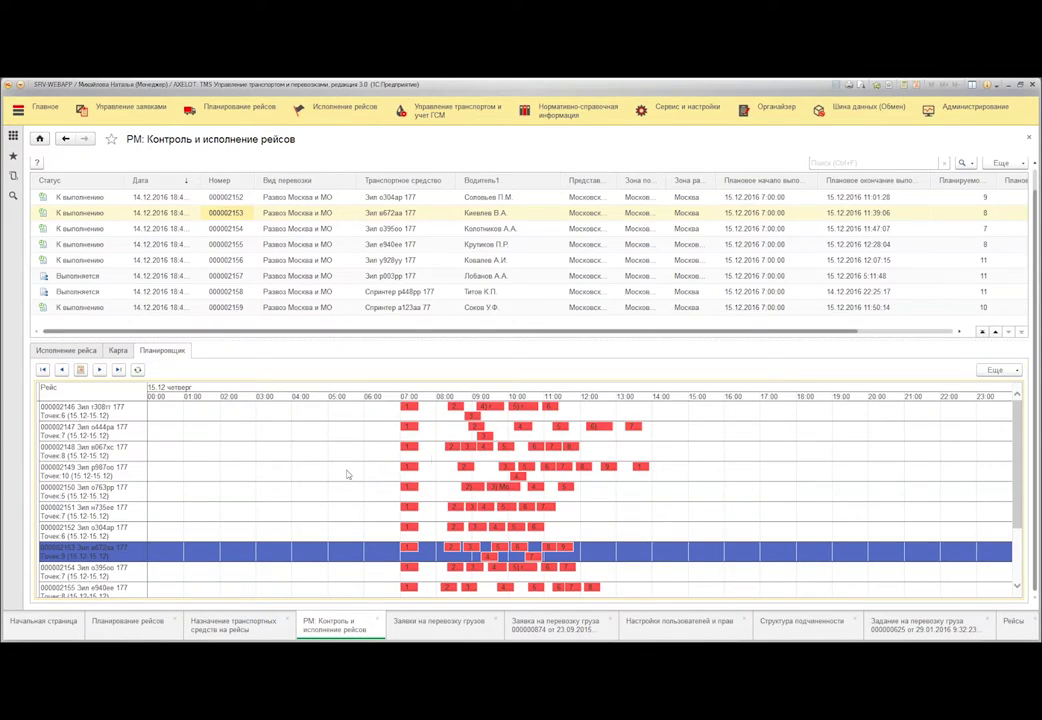
left_click(118, 350)
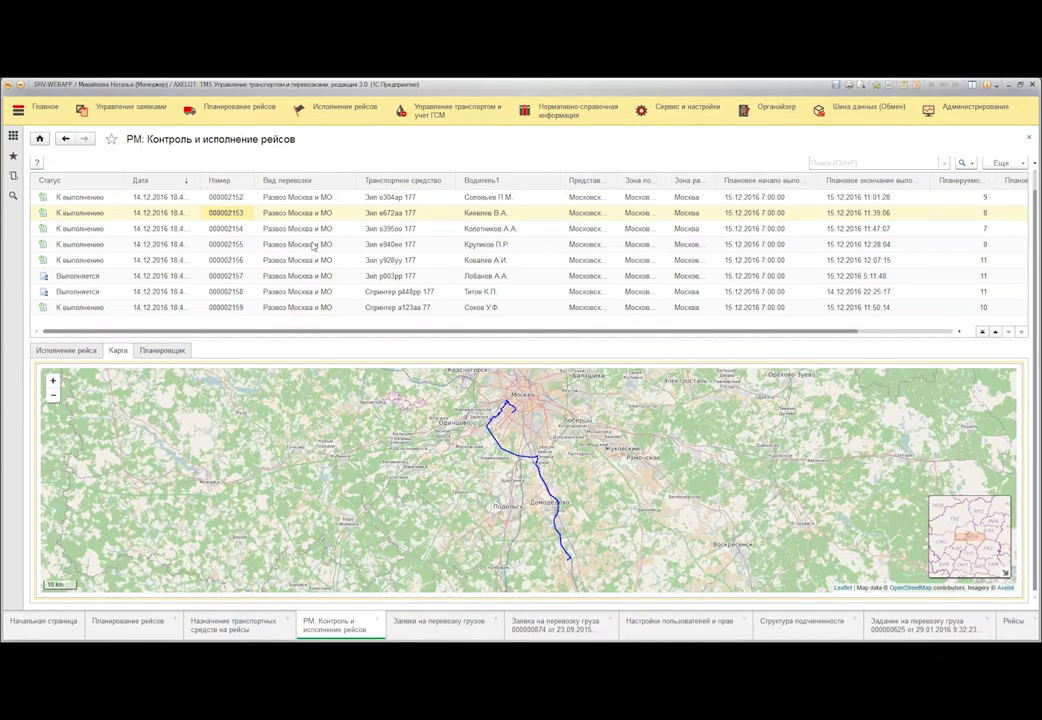
Check the routes of the third and fifth listed trips on the map, and display the fifth trip's execution tree.
left_click(318, 229)
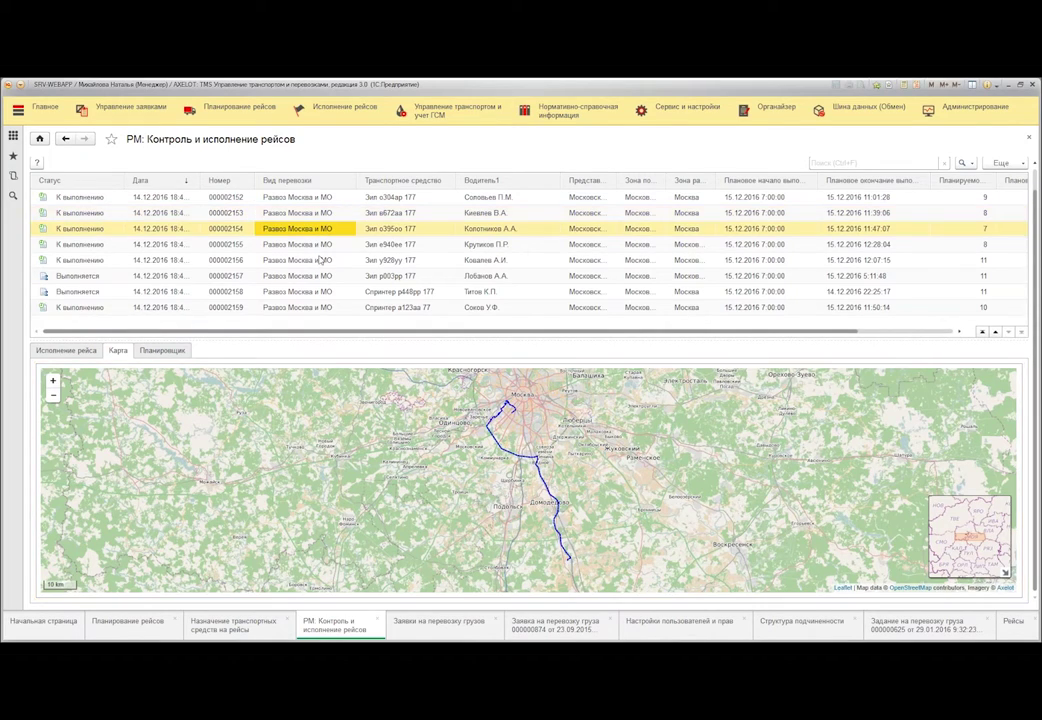
left_click(316, 261)
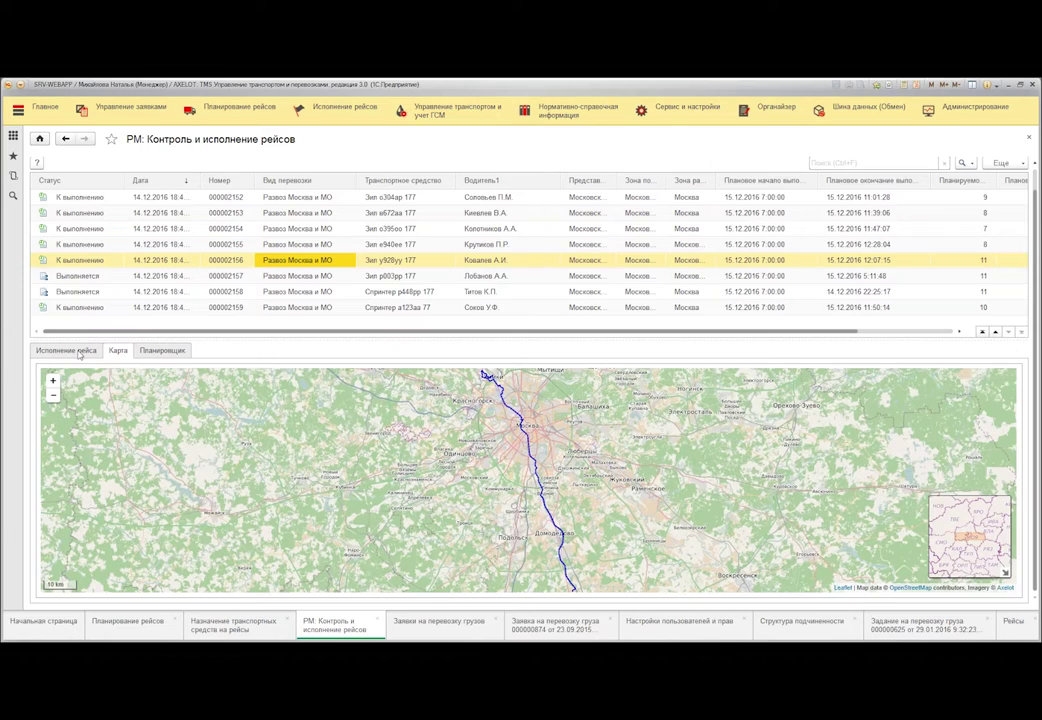
left_click(79, 353)
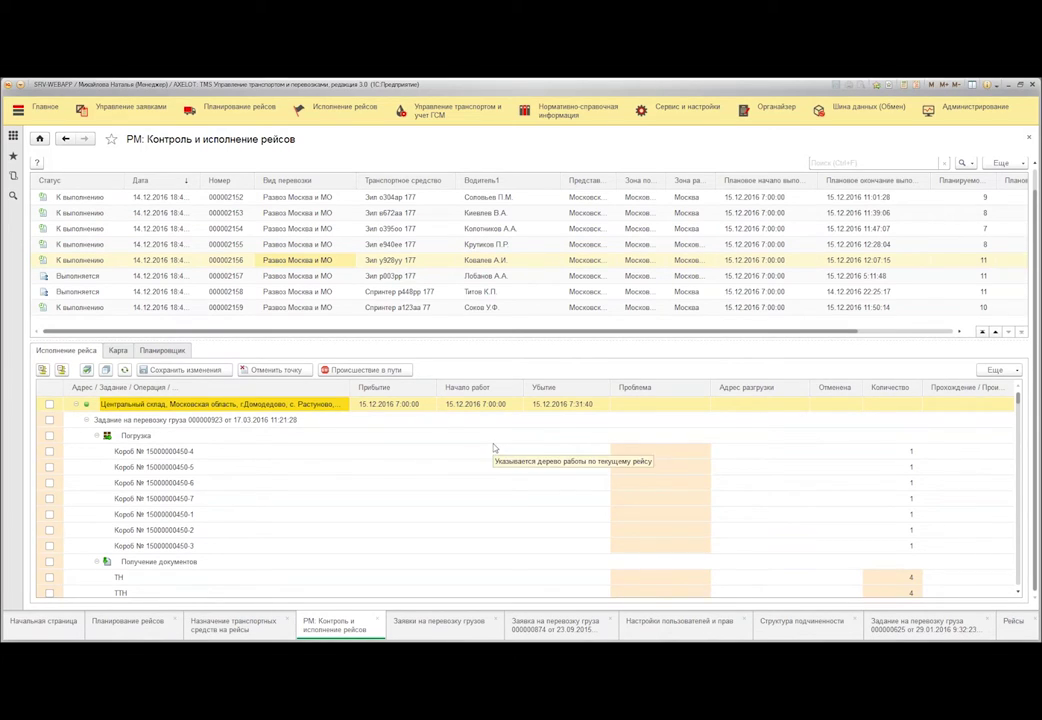
View the repair schedule of Гараж центральный for 14 December 2016 in РМ: Планирование ремонтов, and open the РМ: Управление ремонтами workspace.
left_click(420, 117)
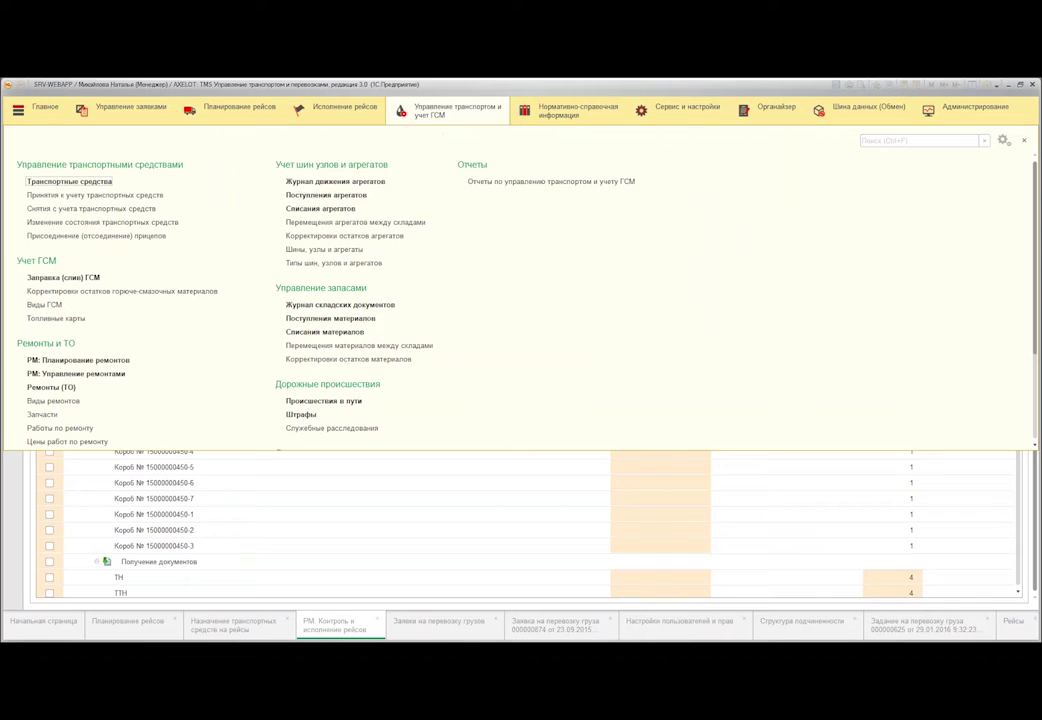
scroll(520, 290, "down", 2)
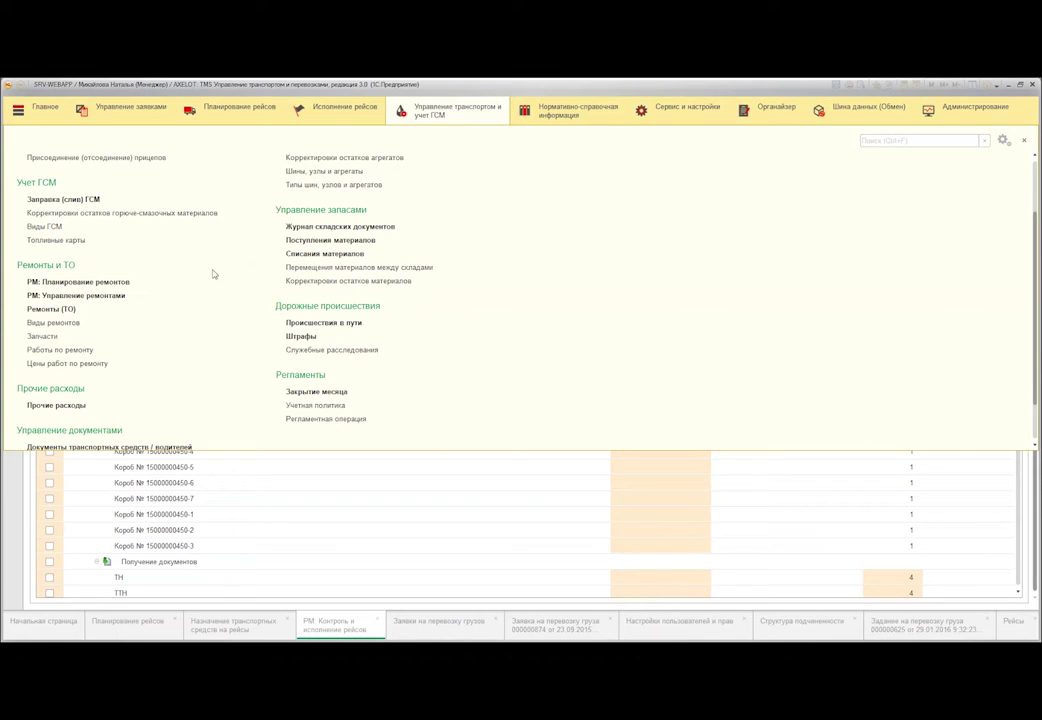
left_click(118, 282)
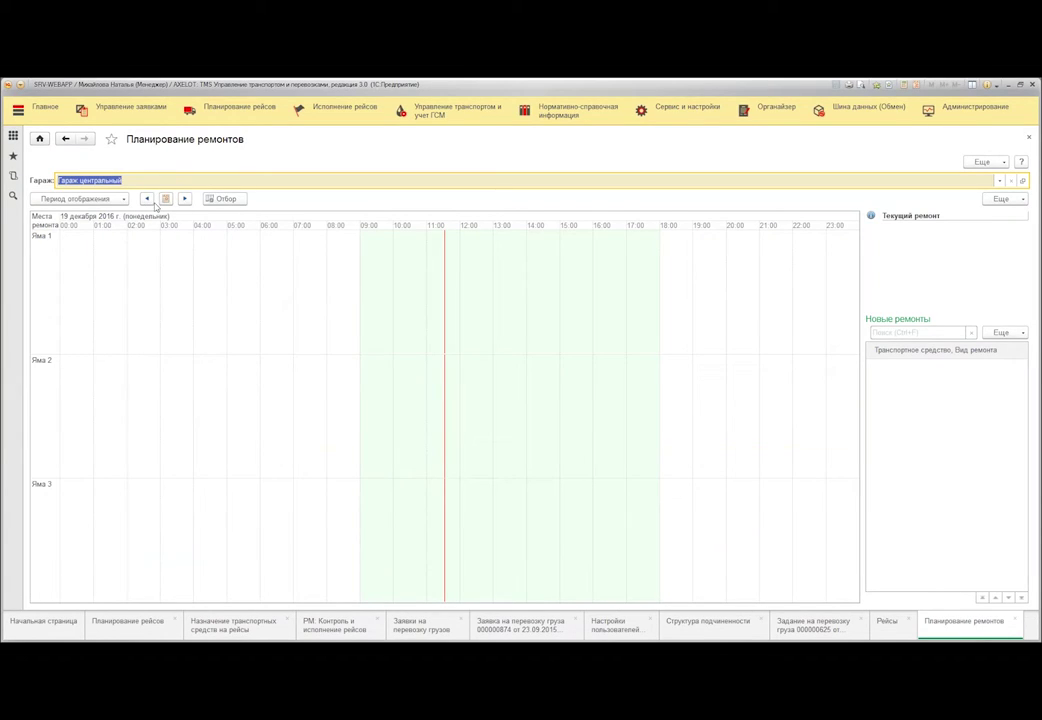
left_click(147, 199)
left_click(147, 199)
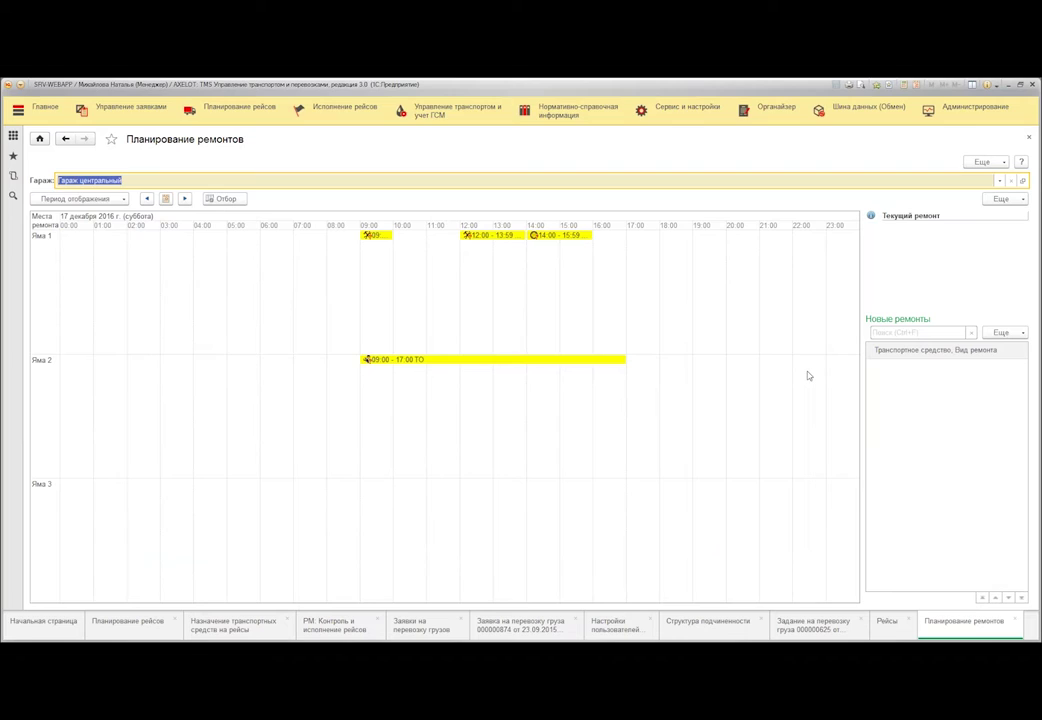
left_click(146, 200)
left_click(146, 200)
left_click(146, 200)
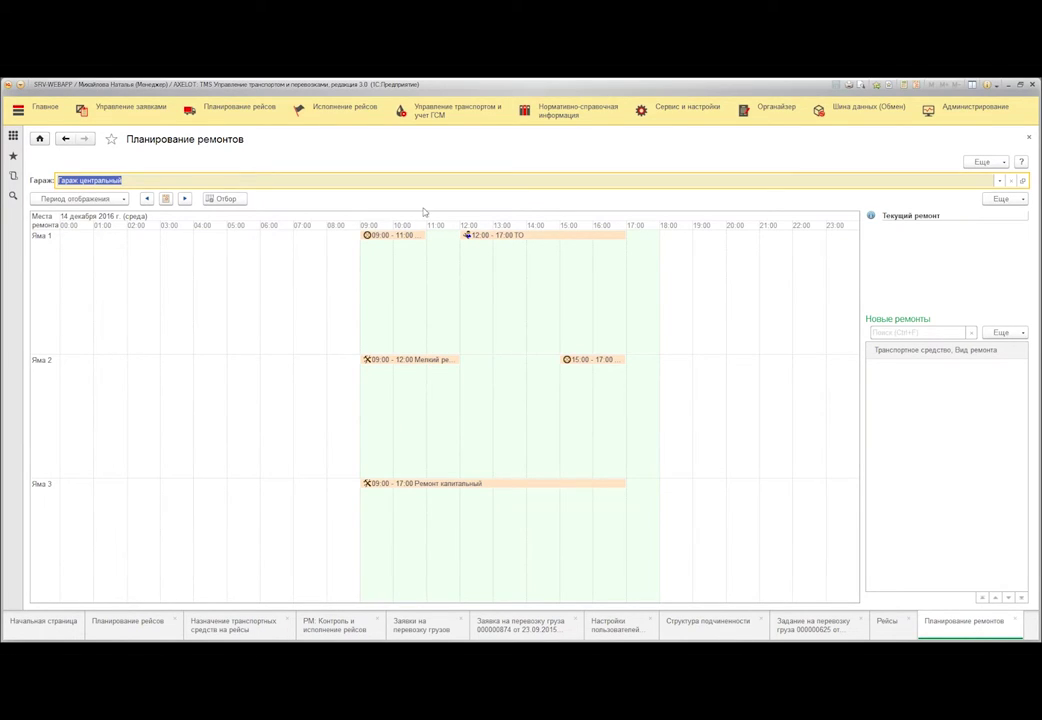
left_click(450, 110)
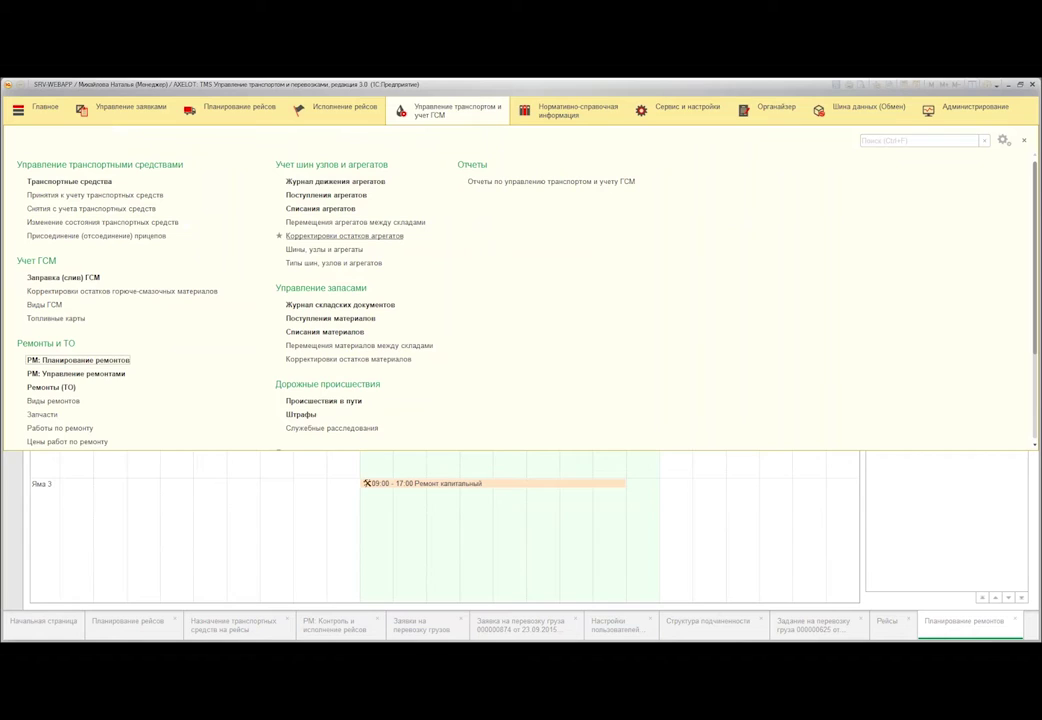
left_click(76, 373)
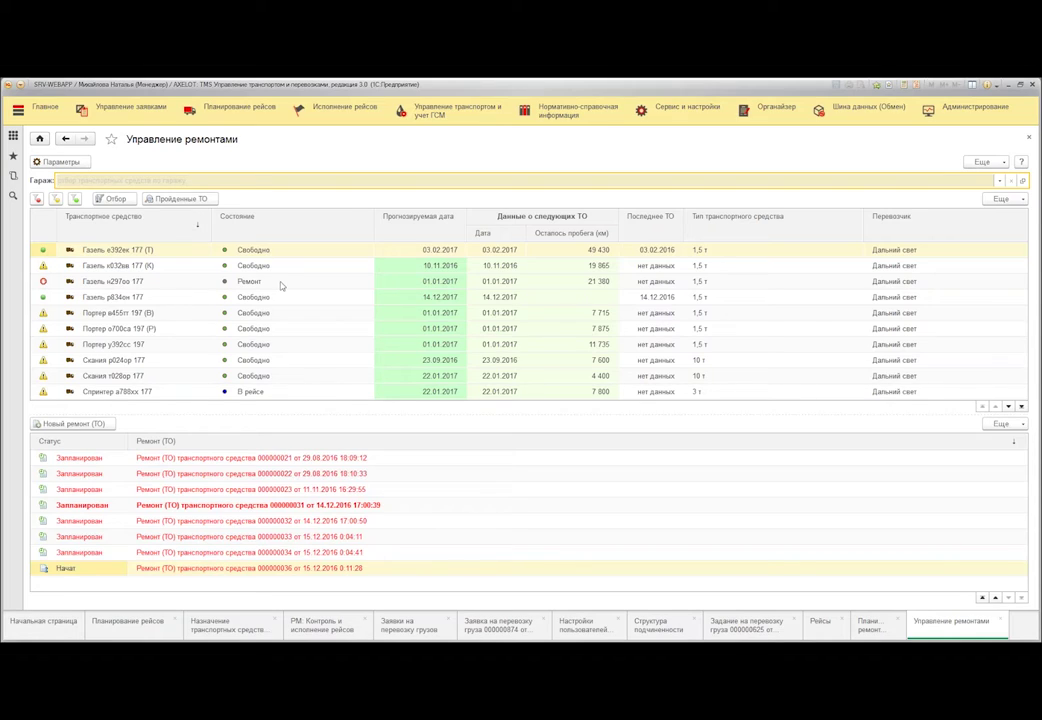
Open the list of vehicle and driver document types, review the settings of the Страховка type, and close its card.
left_click(448, 111)
scroll(434, 241, "down", 3)
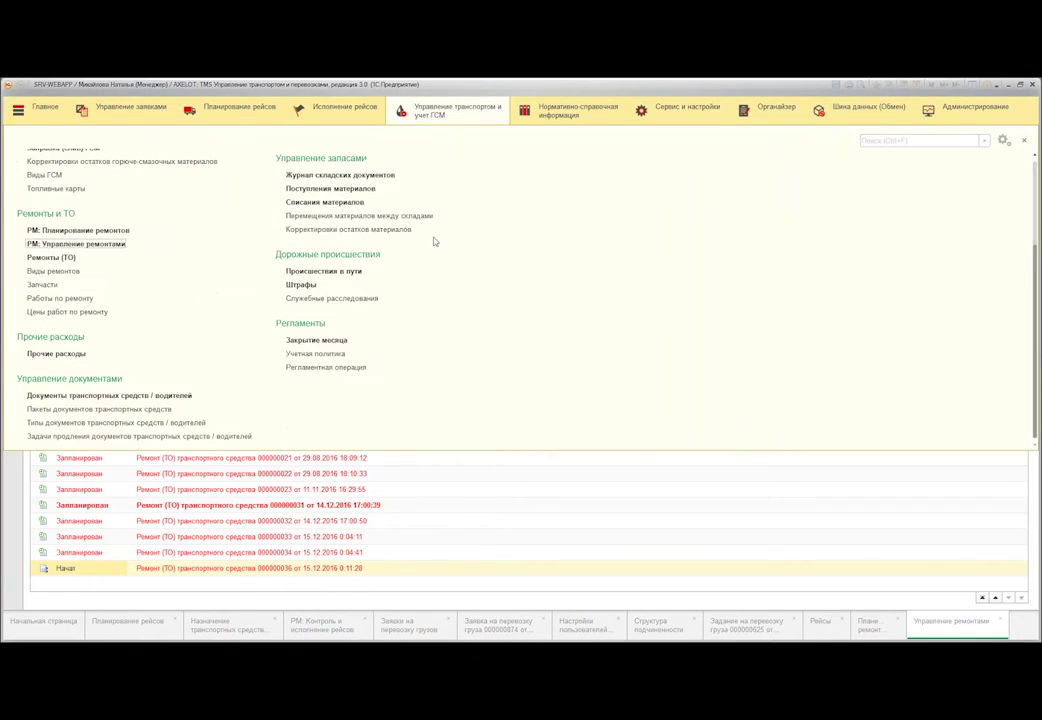
left_click(110, 424)
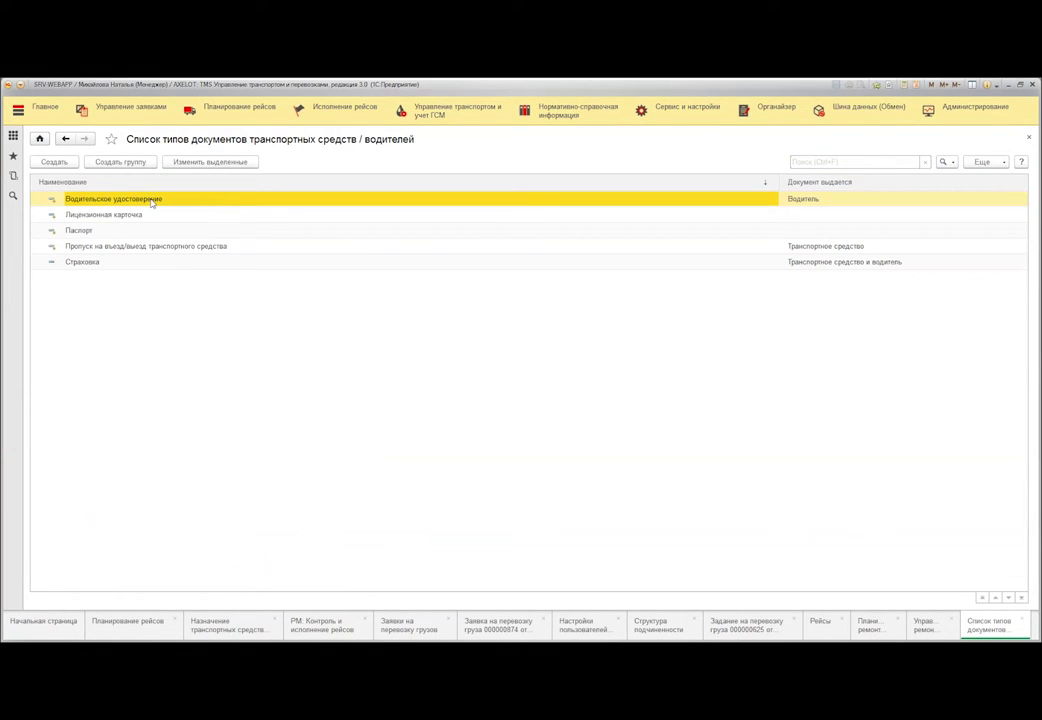
double_click(116, 261)
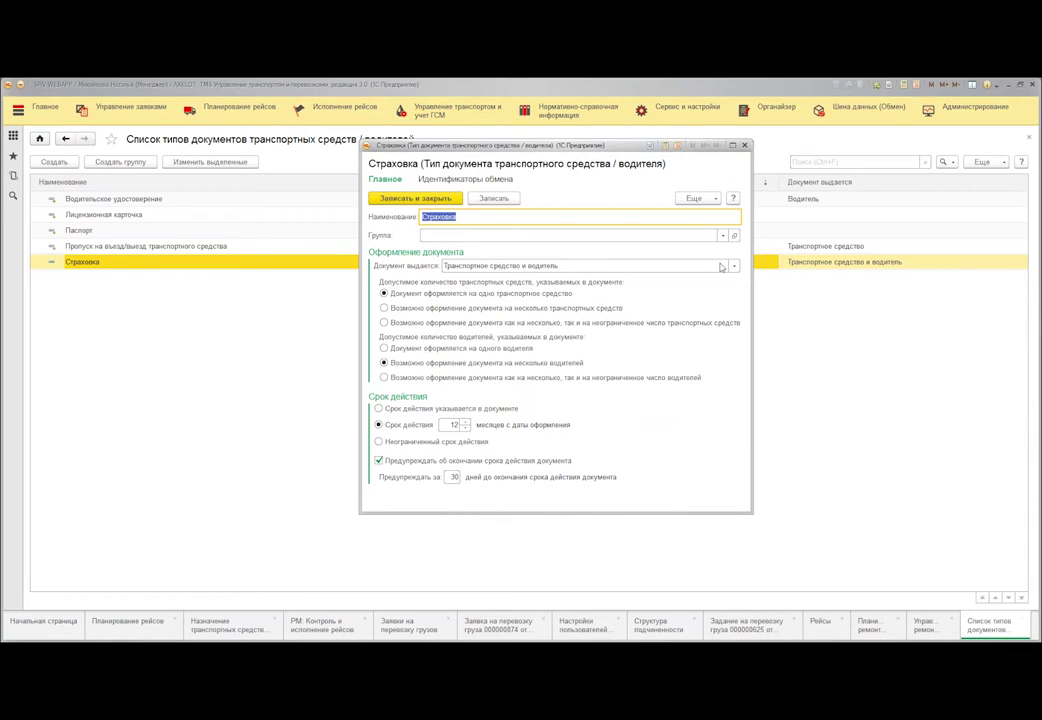
left_click(745, 146)
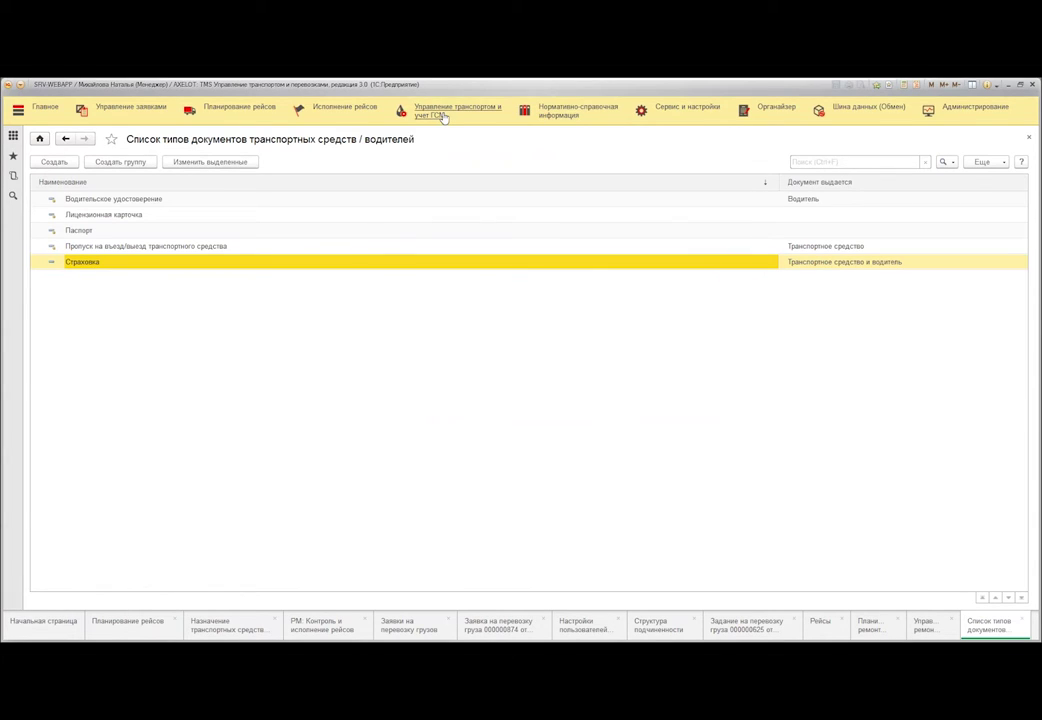
left_click(442, 112)
scroll(110, 423, "down", 1)
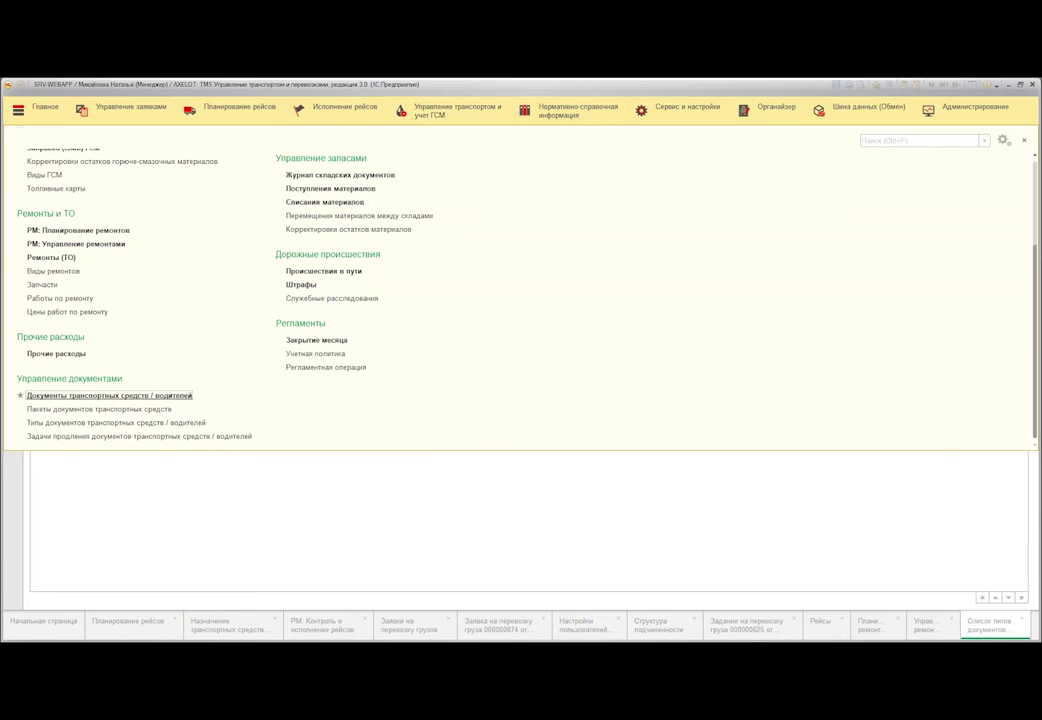
left_click(110, 395)
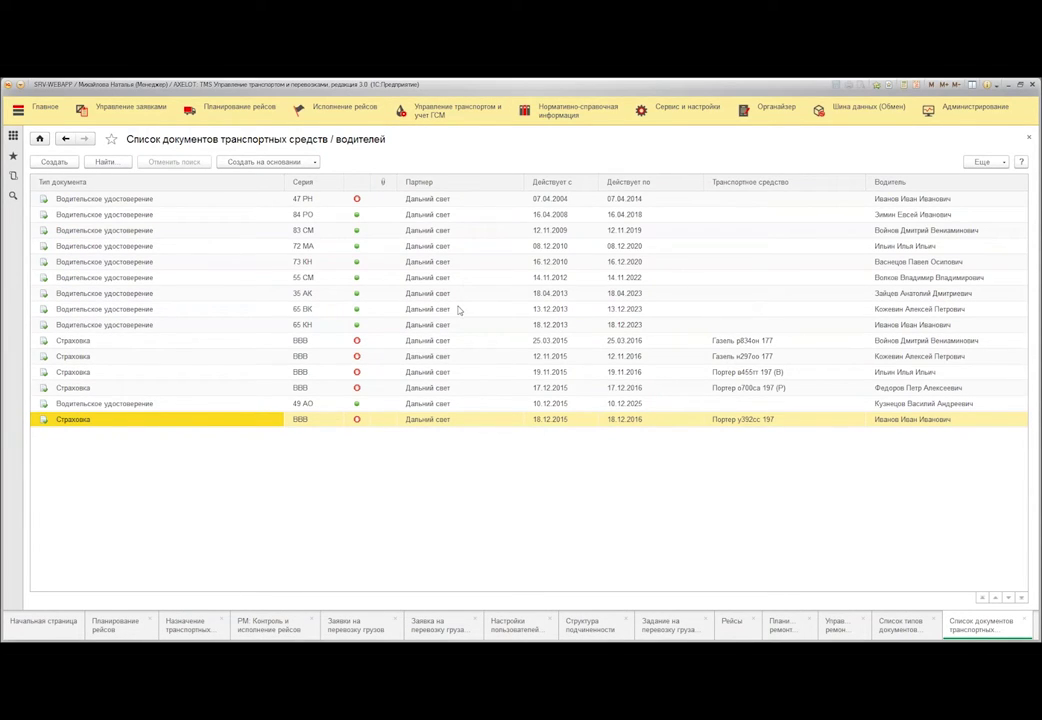
left_click(483, 356)
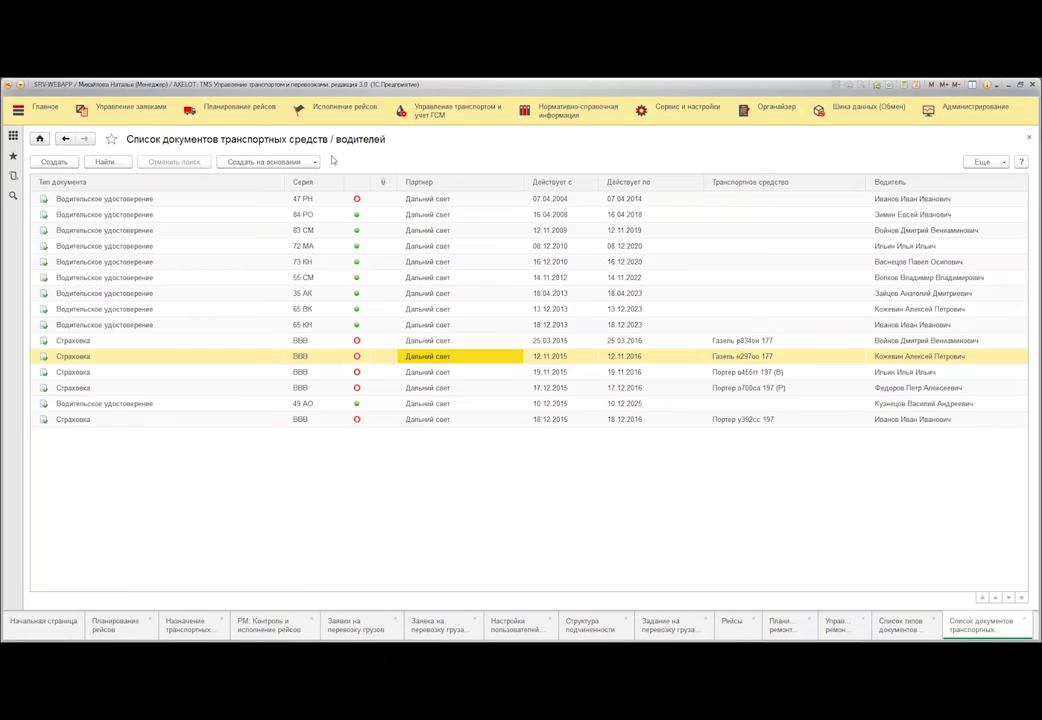
left_click(290, 164)
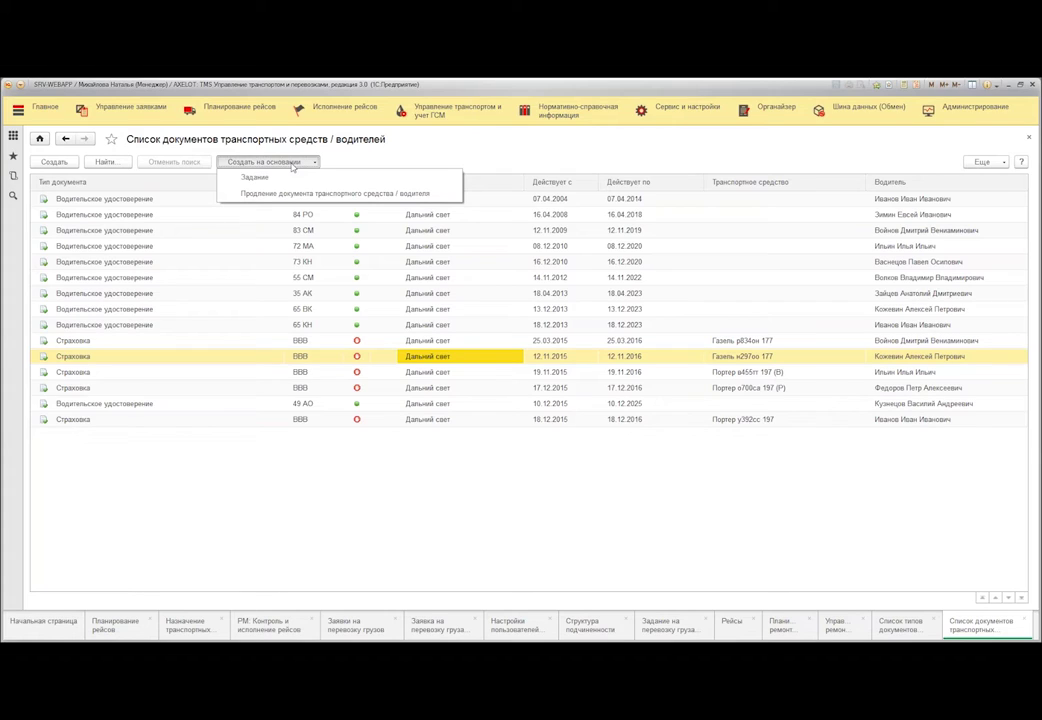
left_click(455, 152)
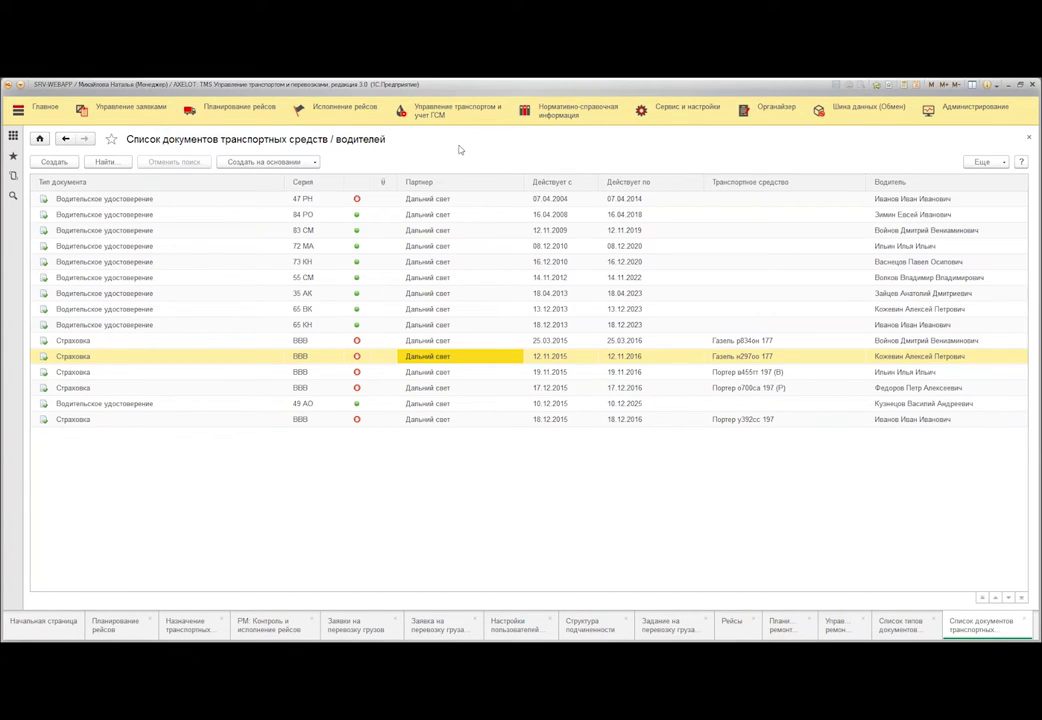
Open the first record in Происшествия в пути and review its employees, participants and incident details.
left_click(452, 110)
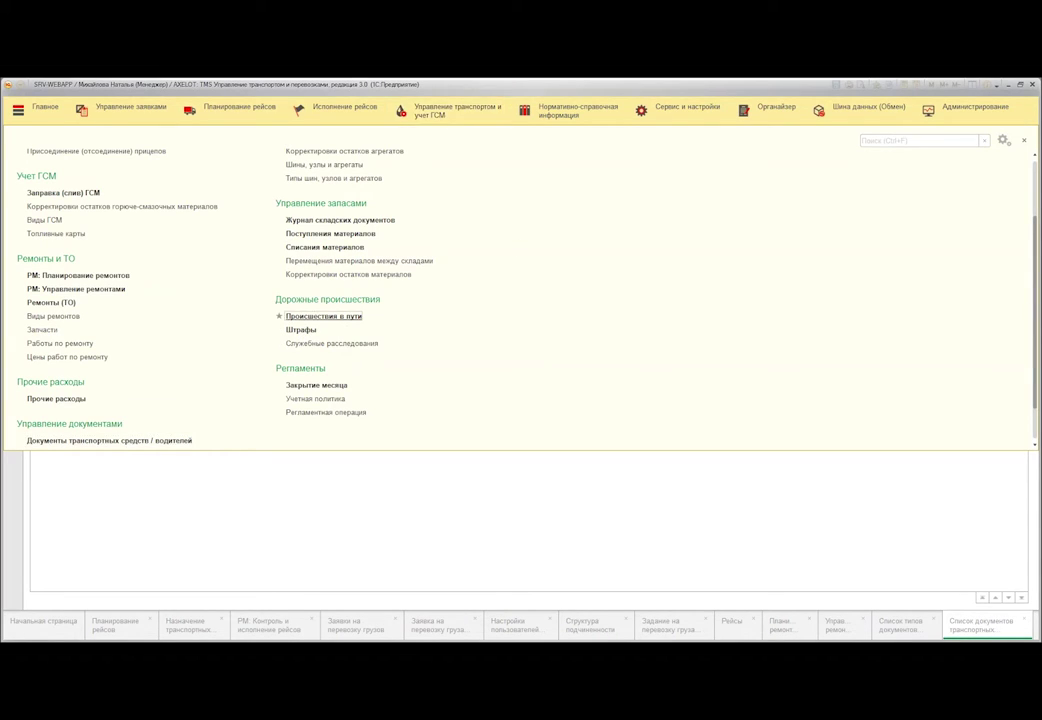
left_click(323, 316)
double_click(400, 198)
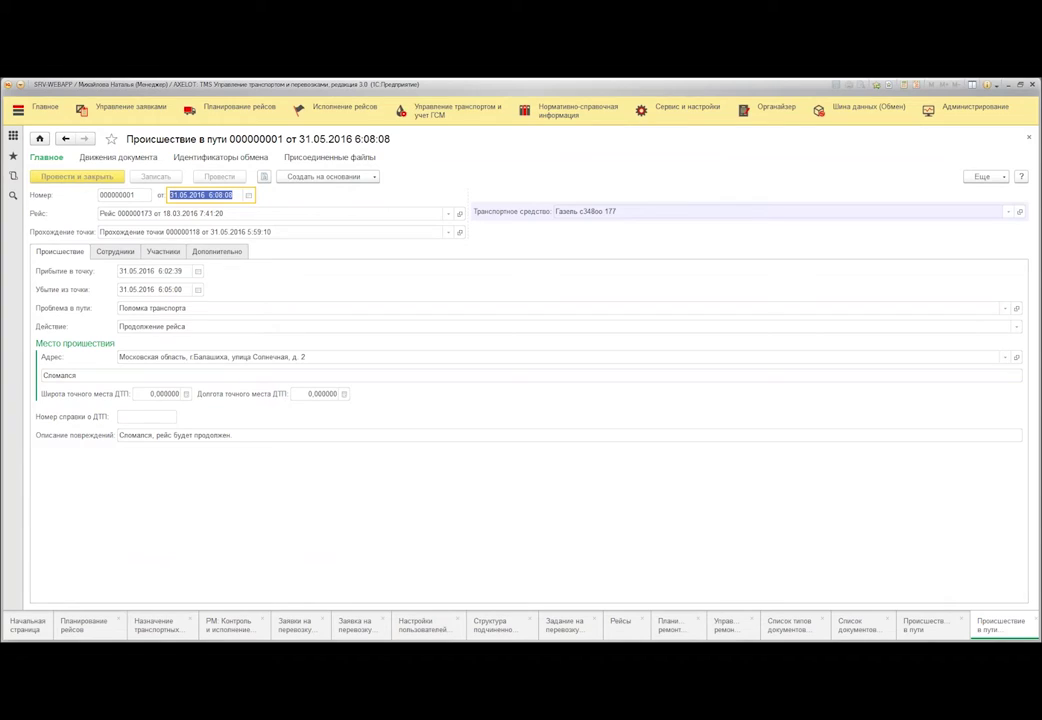
left_click(120, 254)
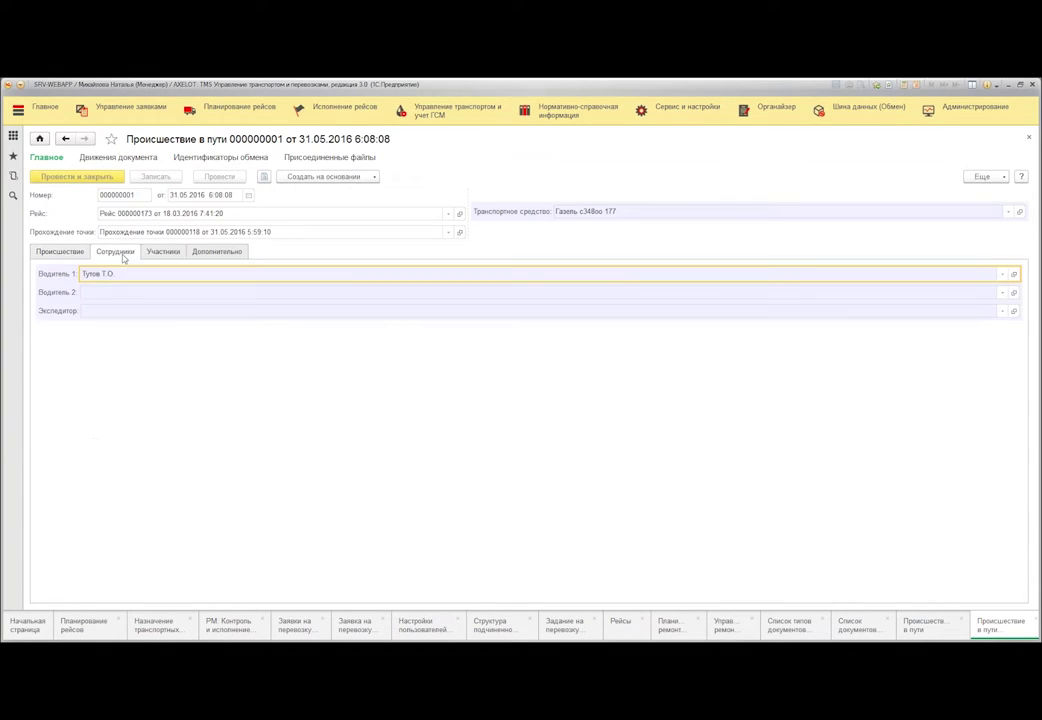
left_click(164, 253)
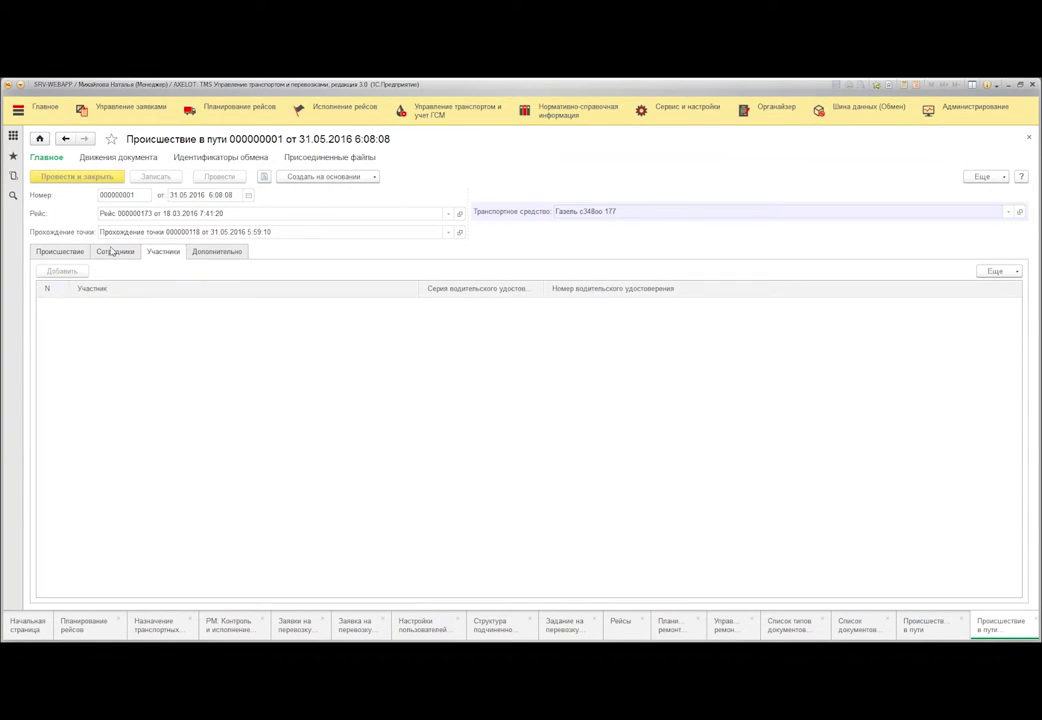
left_click(72, 255)
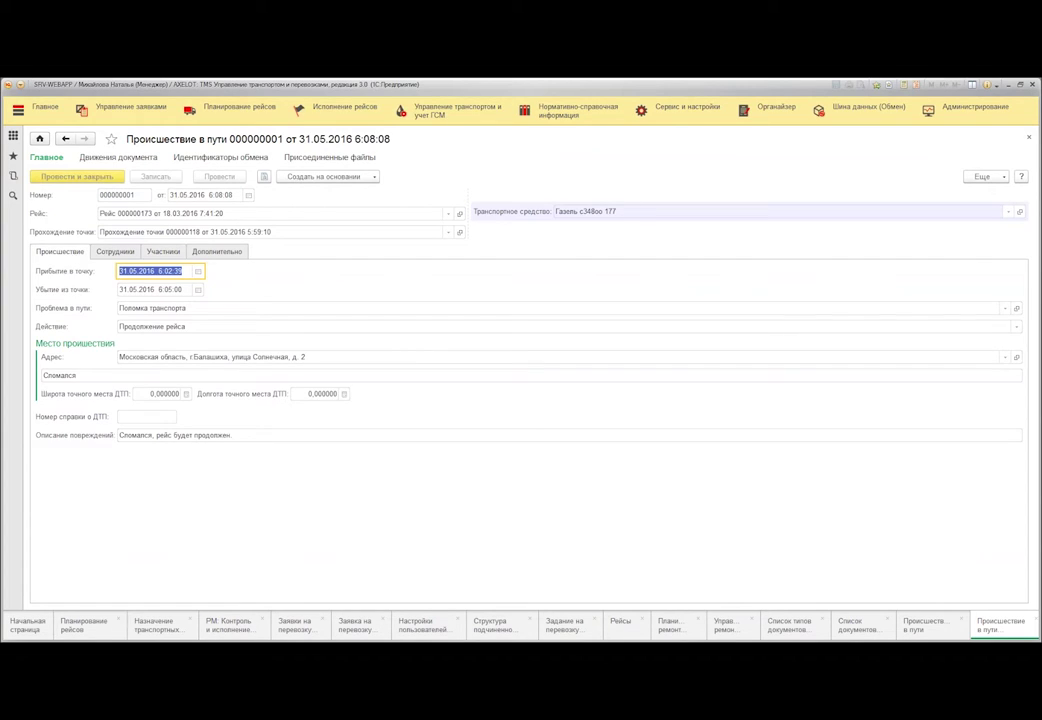
Start a Служебное расследование based on the incident, review its responsible persons and damage sections, and close it without saving.
left_click(322, 176)
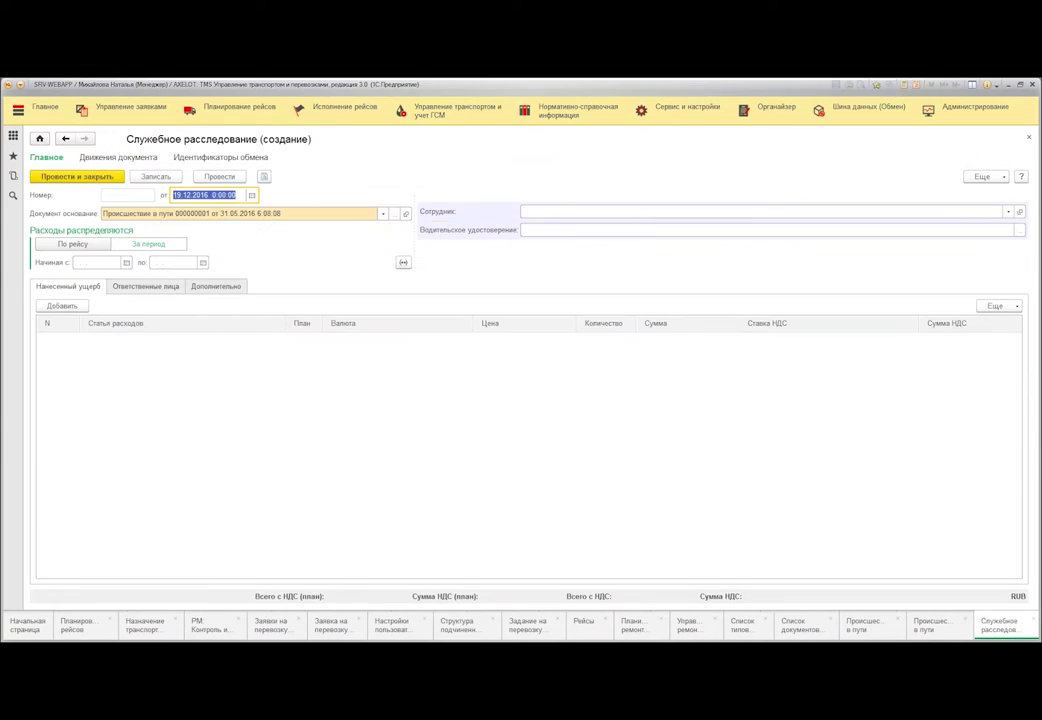
left_click(178, 288)
left_click(102, 286)
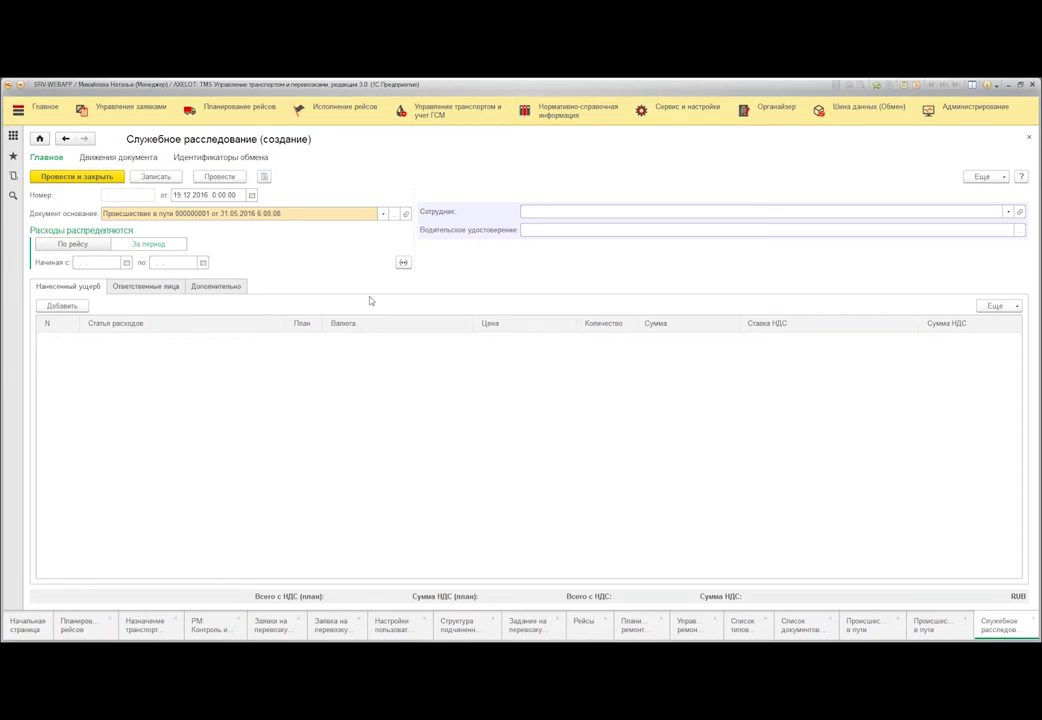
left_click(1027, 138)
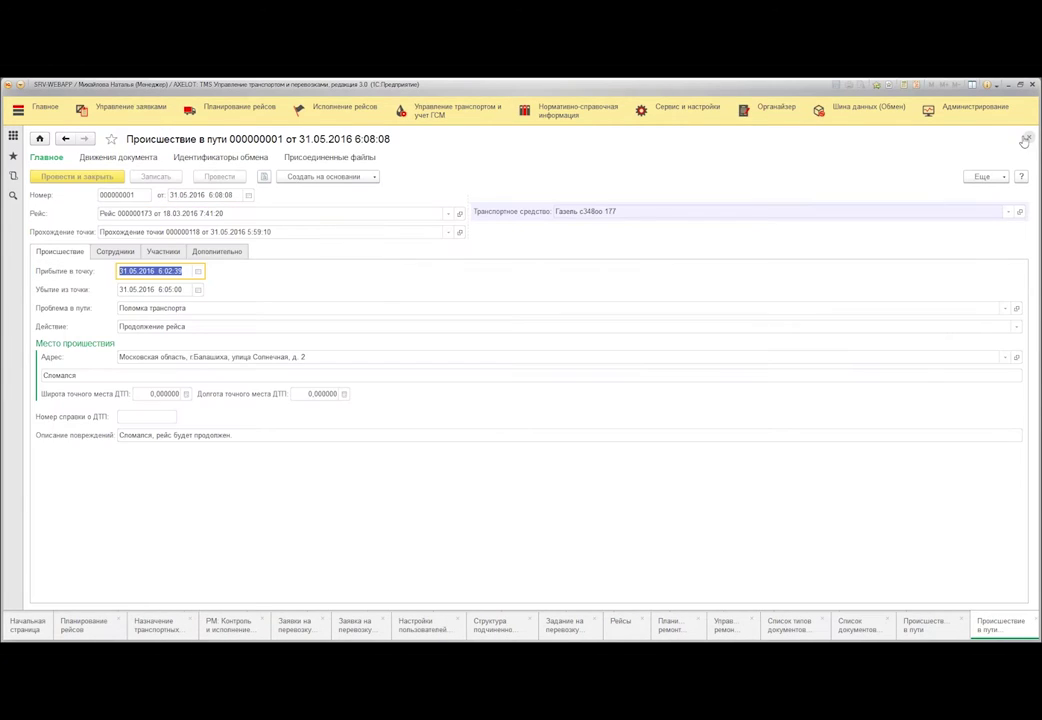
Open the Штрафы list and display the details of the listed fine.
left_click(445, 110)
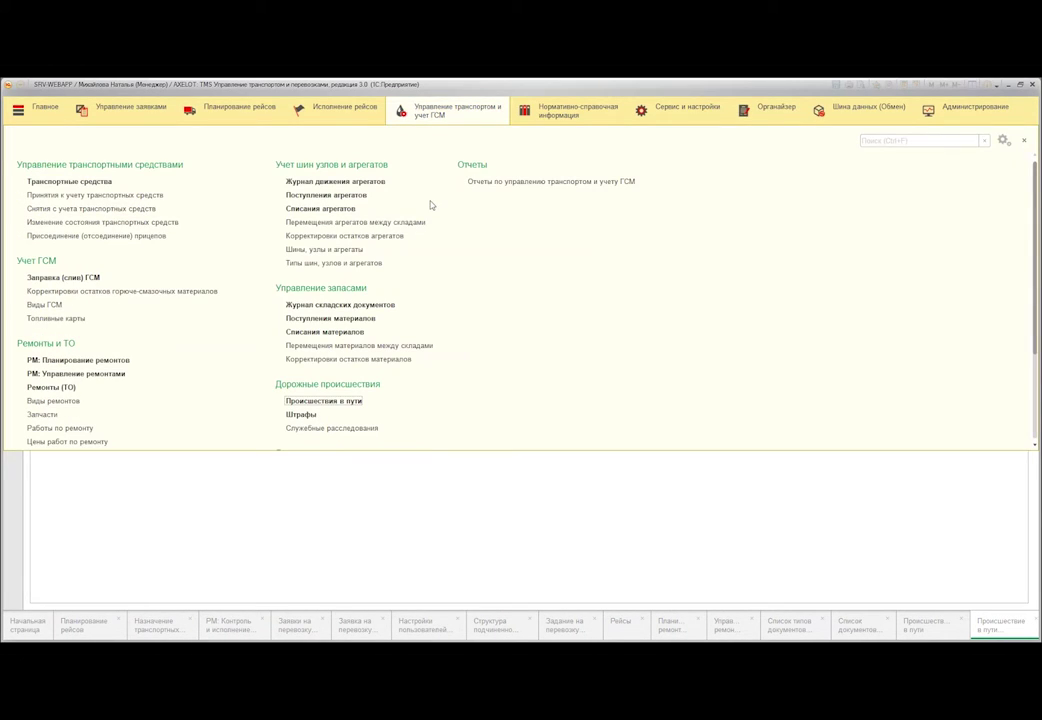
left_click(288, 414)
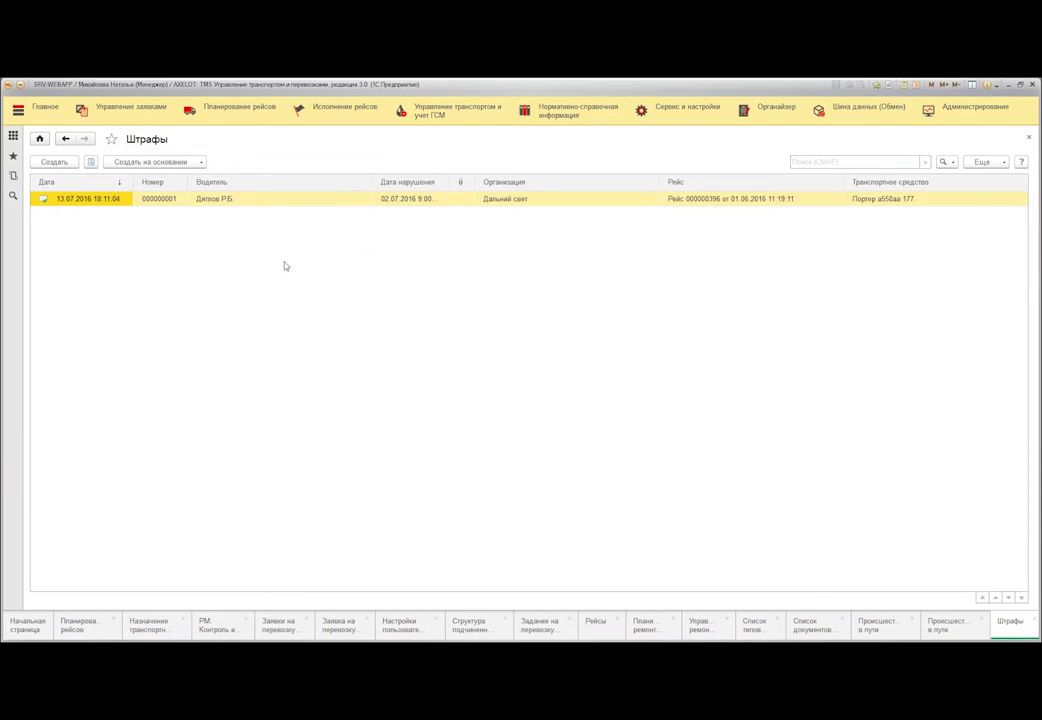
double_click(258, 197)
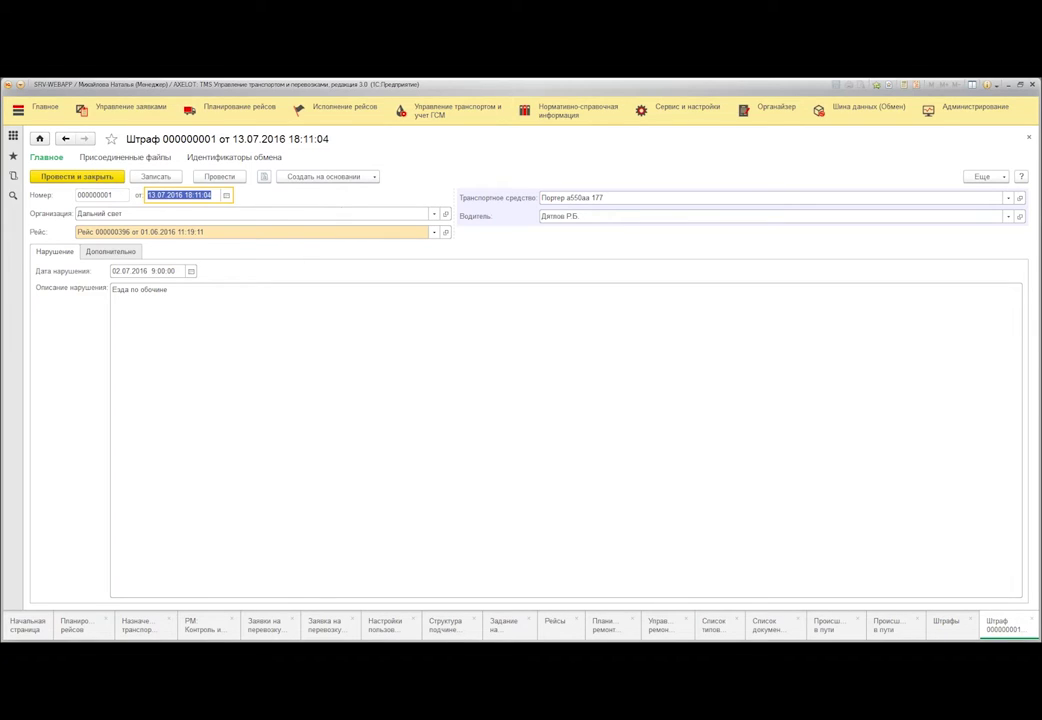
Start a Служебное расследование based on the fine and show its Ответственные лица section.
left_click(348, 176)
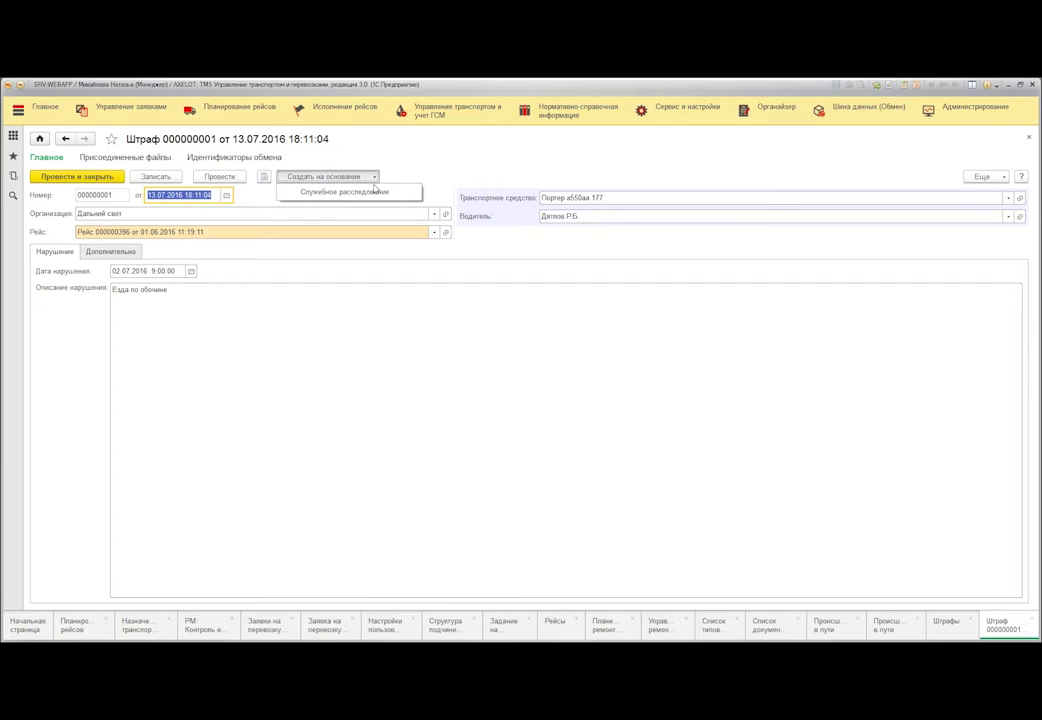
left_click(365, 192)
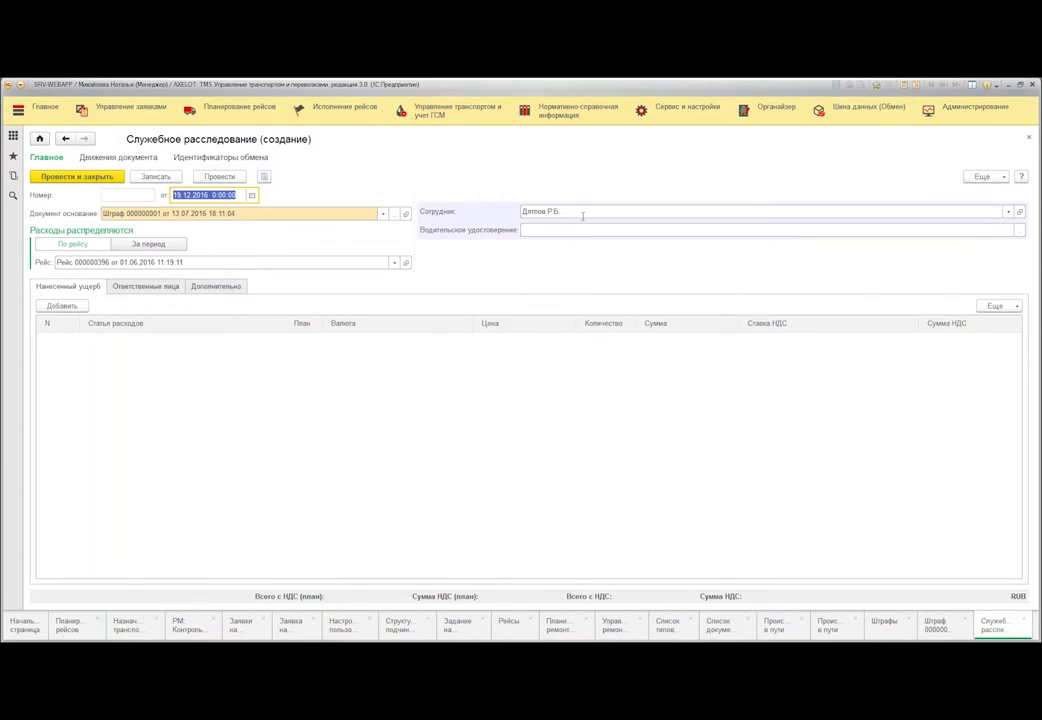
left_click(148, 287)
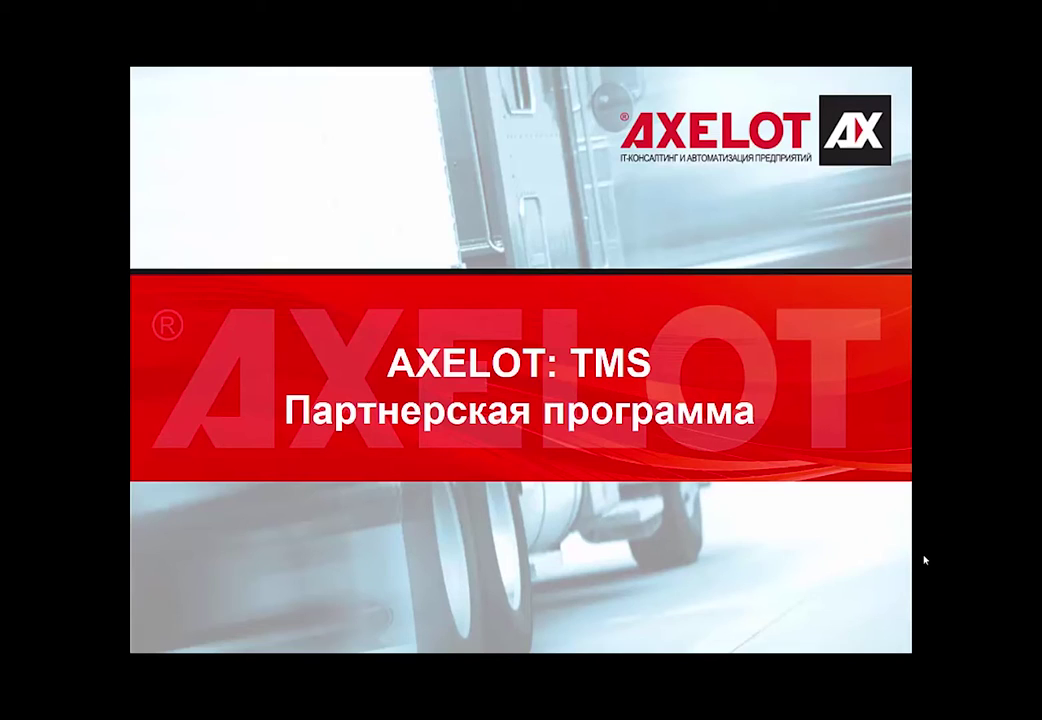
key("Right")
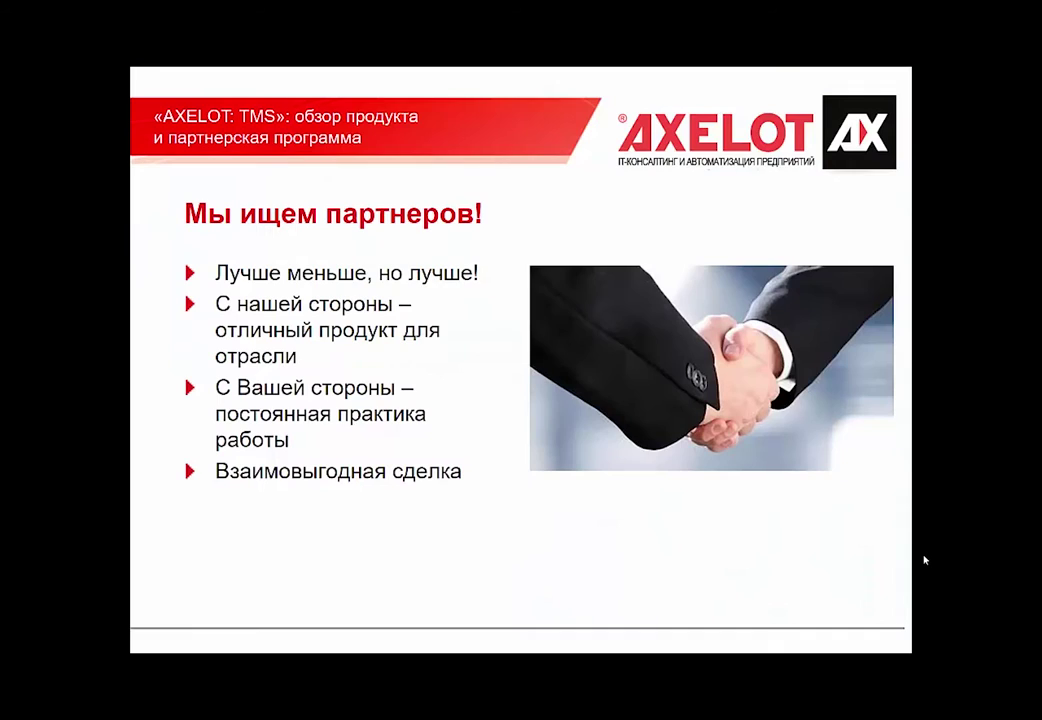